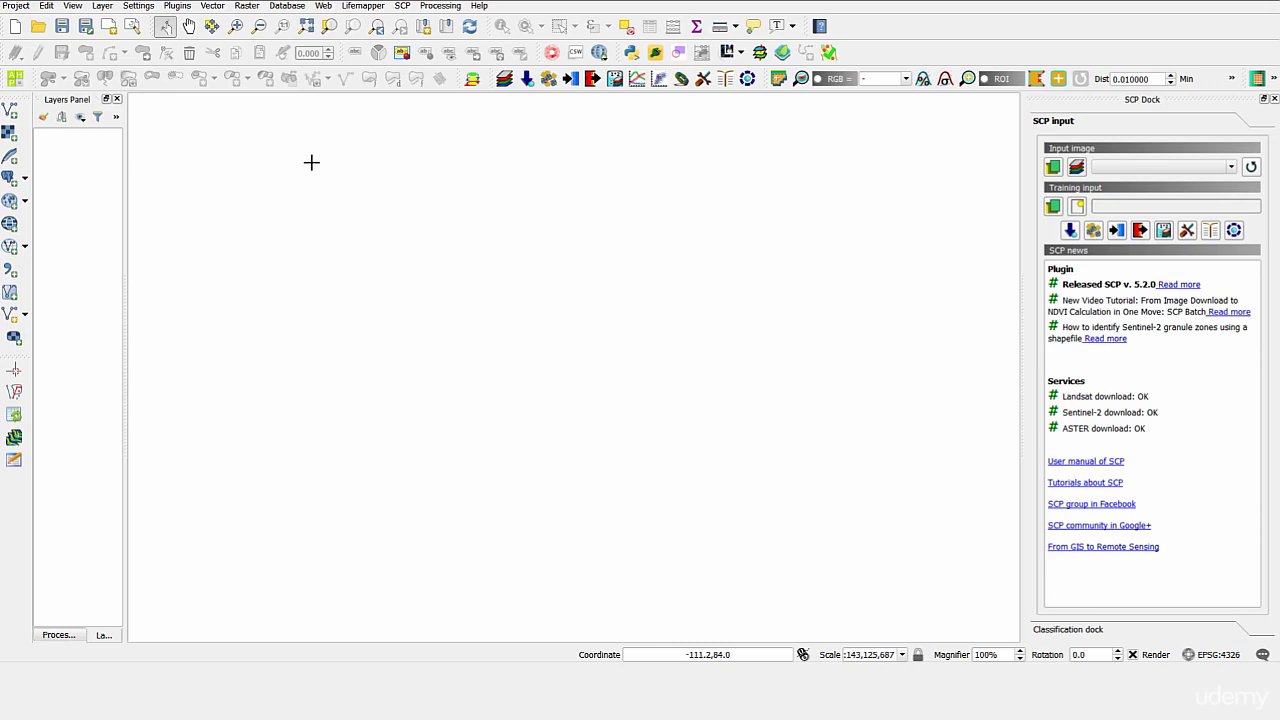
Add countries.shp from the countries_shp folder to the project as a vector layer
left_click(102, 6)
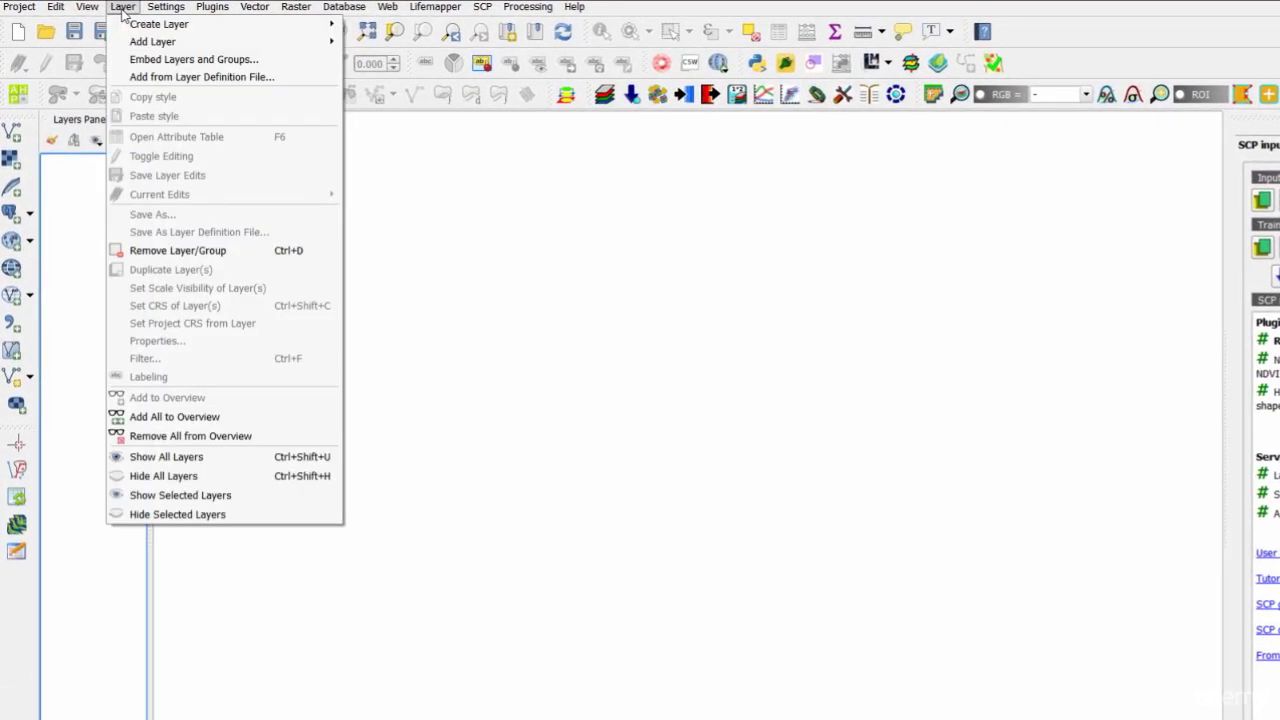
mouse_move(329, 44)
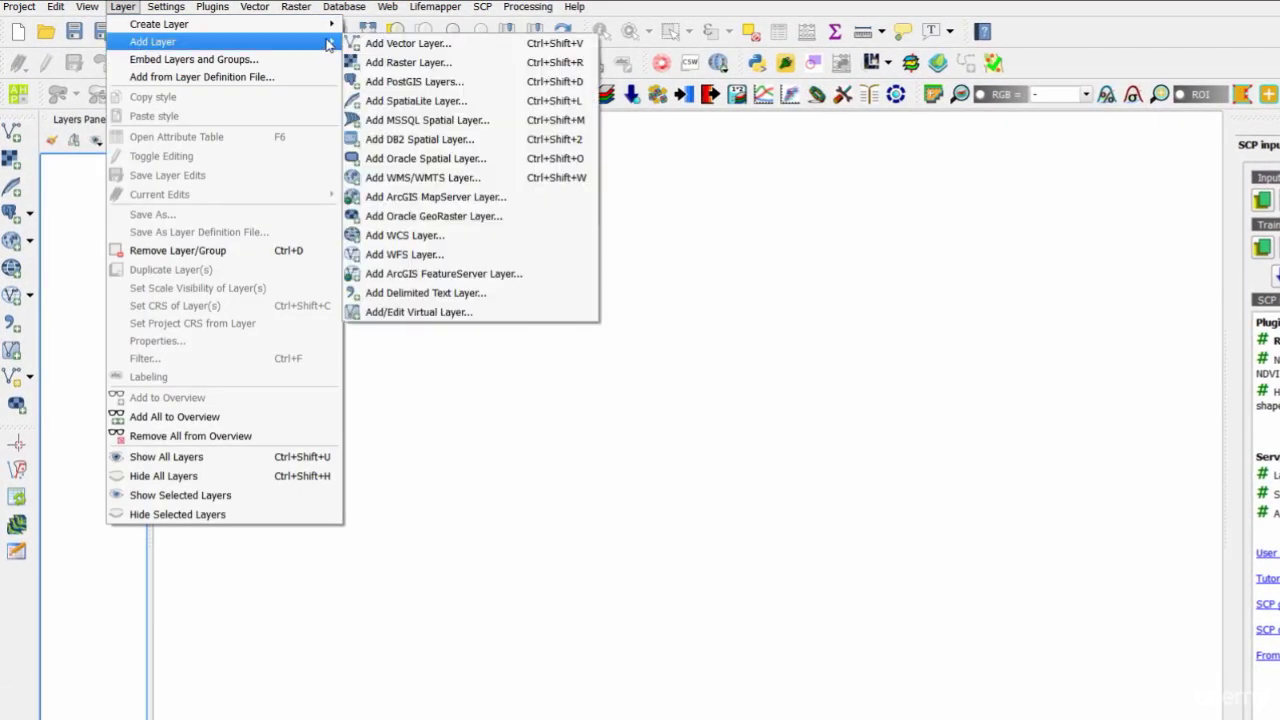
left_click(432, 44)
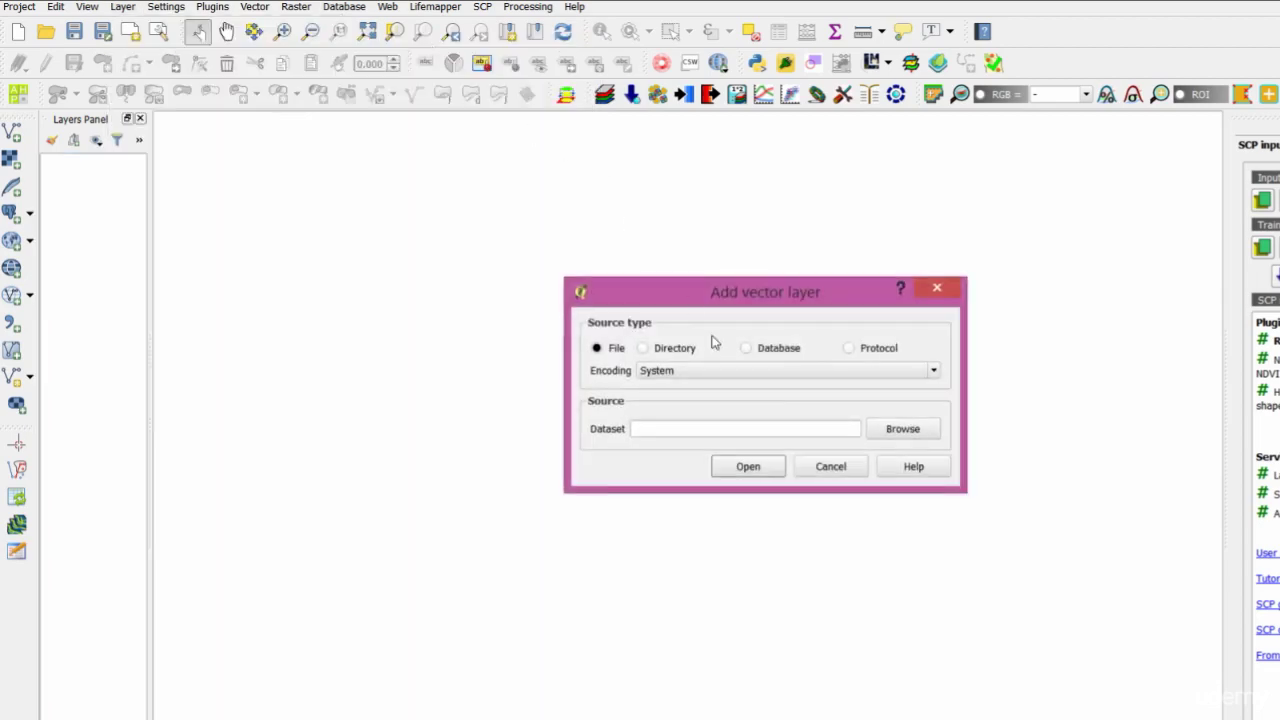
left_click(908, 438)
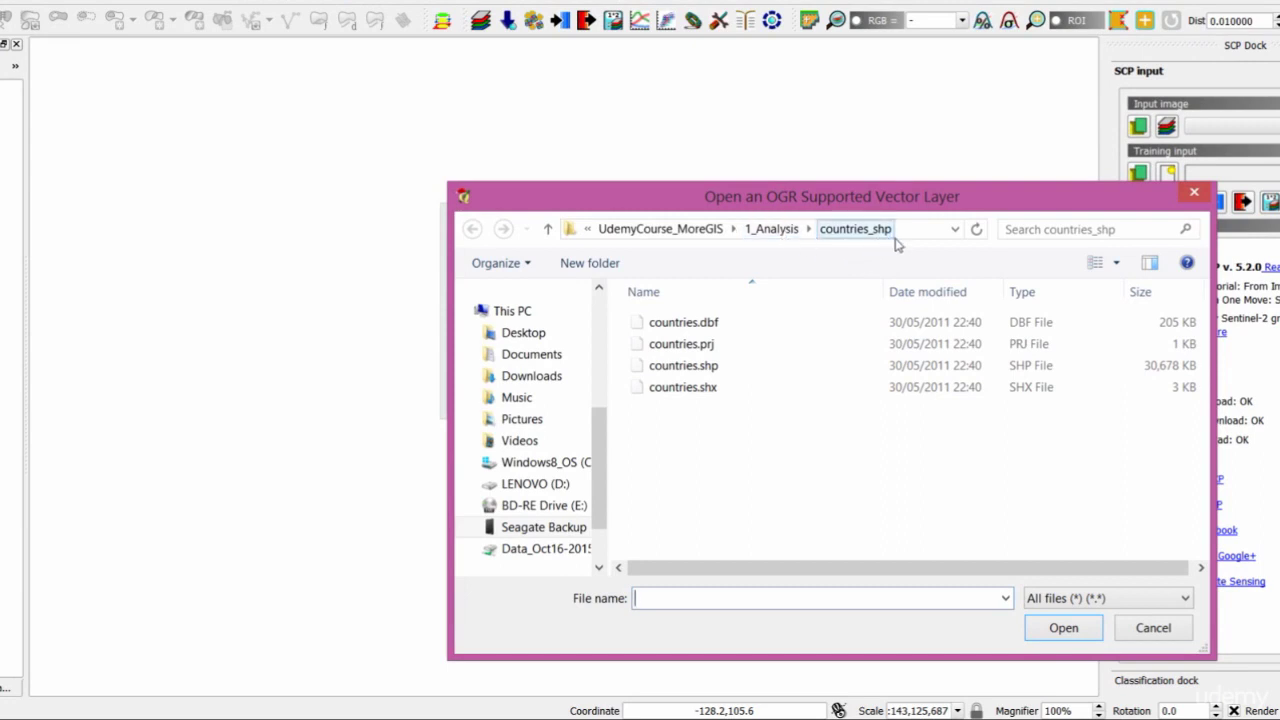
left_click(704, 368)
left_click(1052, 625)
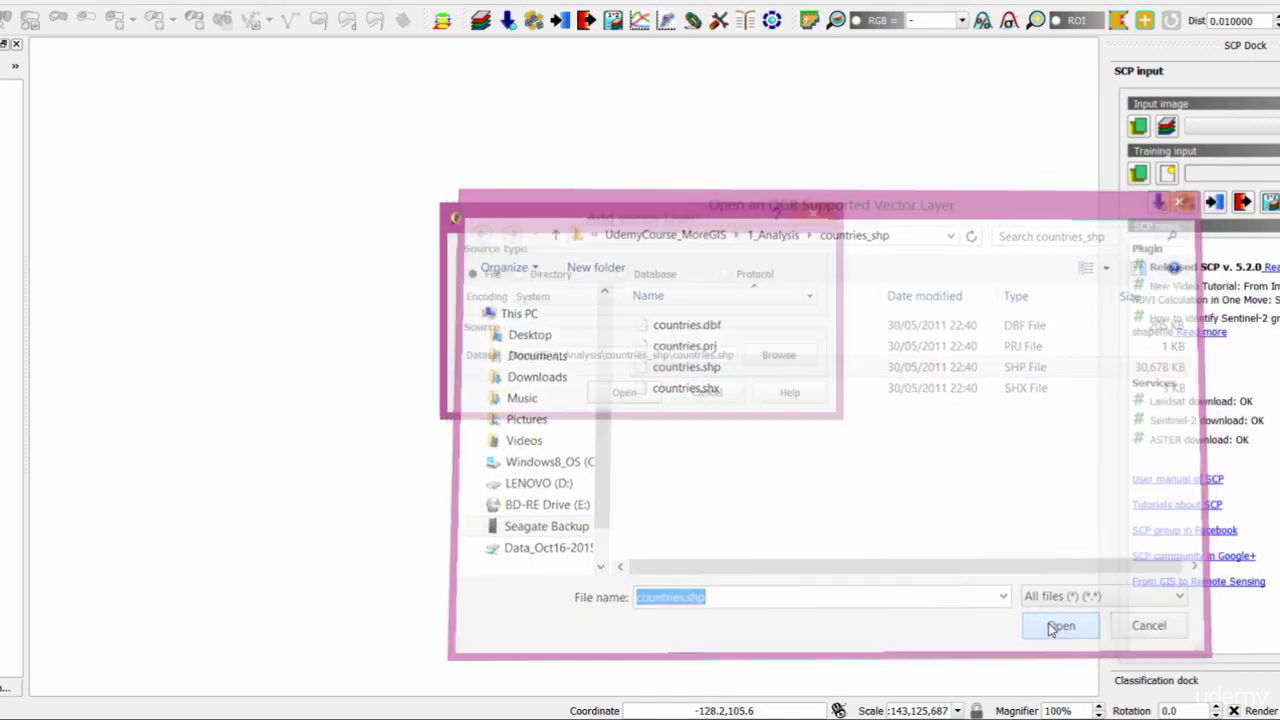
left_click(624, 392)
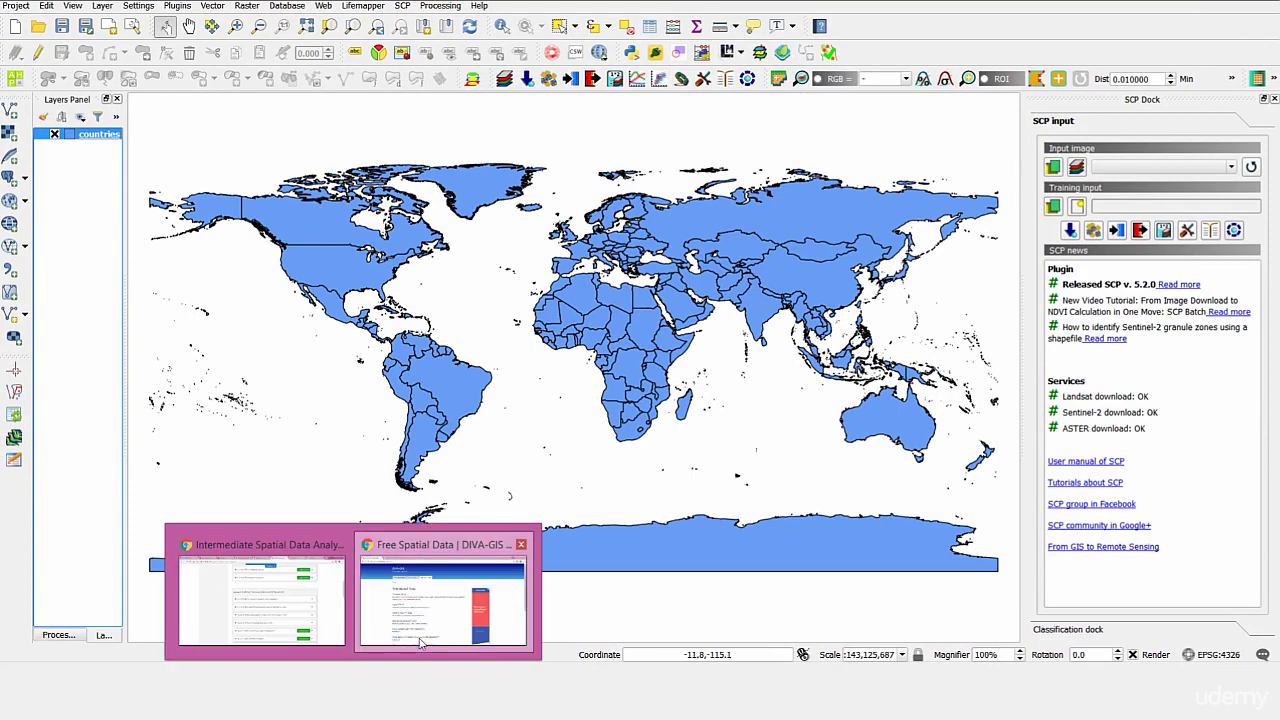
Switch to the DIVA-GIS Free Spatial Data page in Chrome to view the data source
left_click(423, 645)
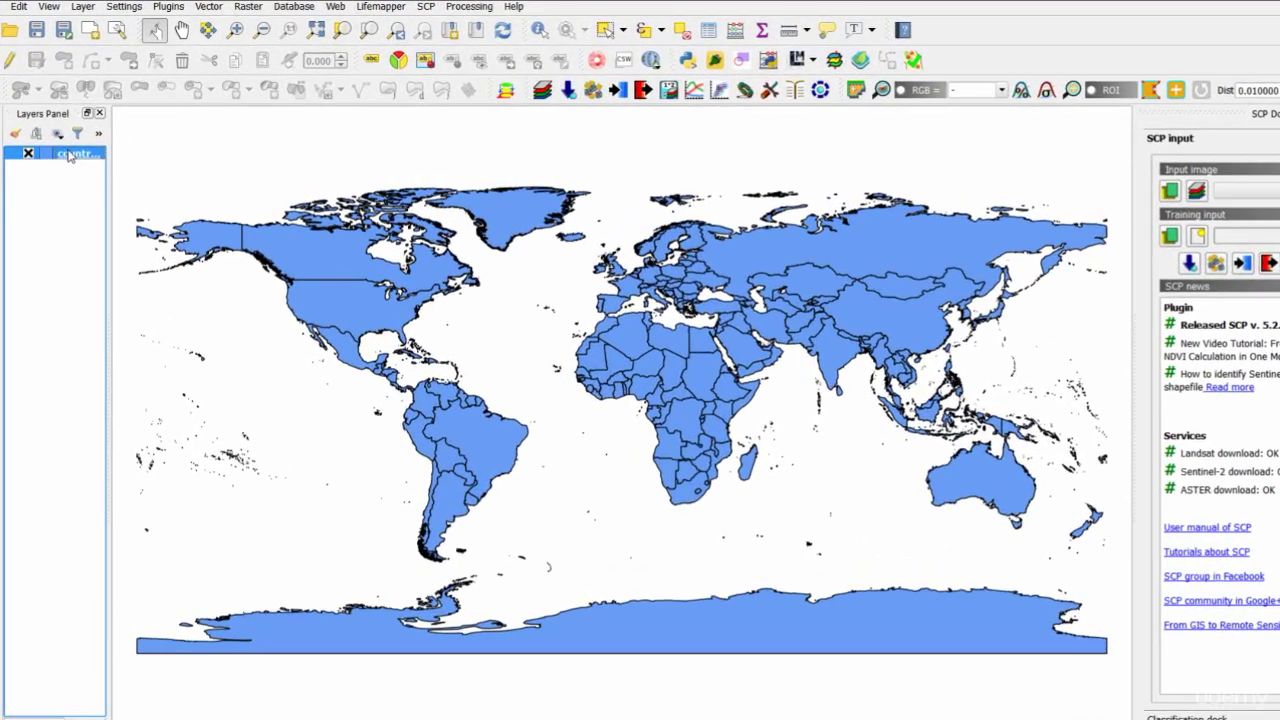
Examine the attribute table of the countries layer, including the columns up to SQKM, and close it
right_click(68, 155)
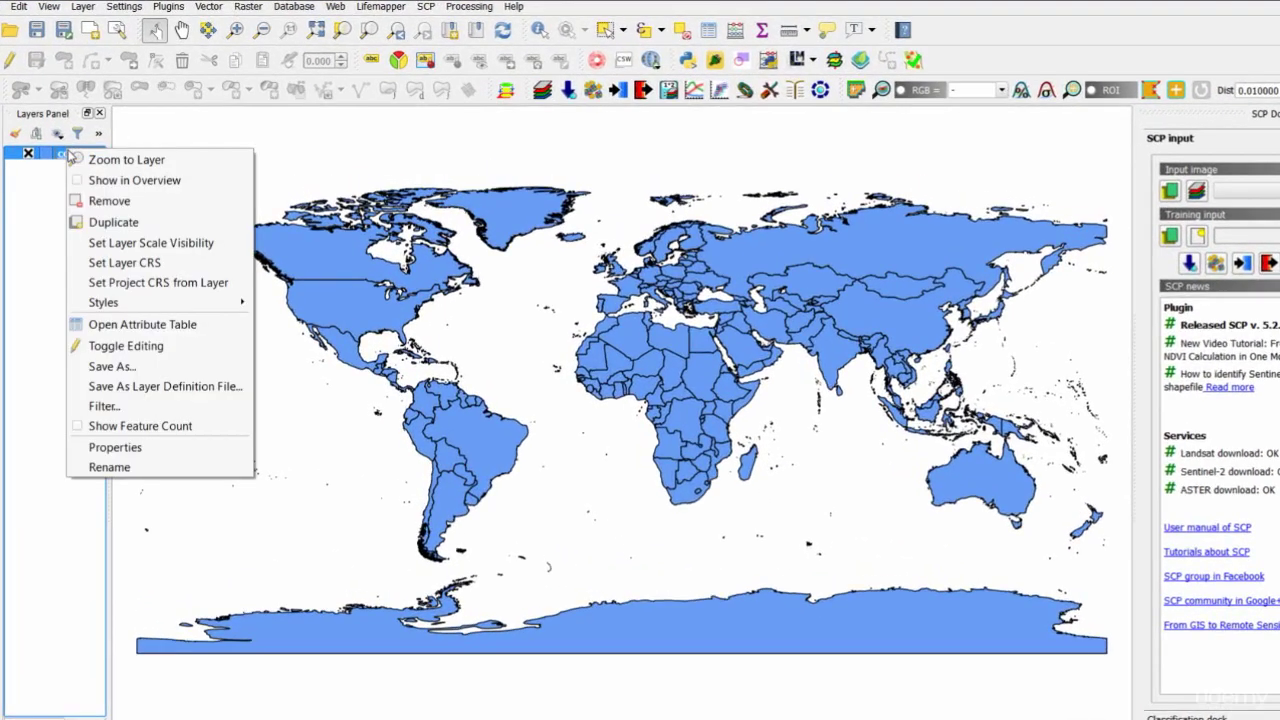
left_click(165, 326)
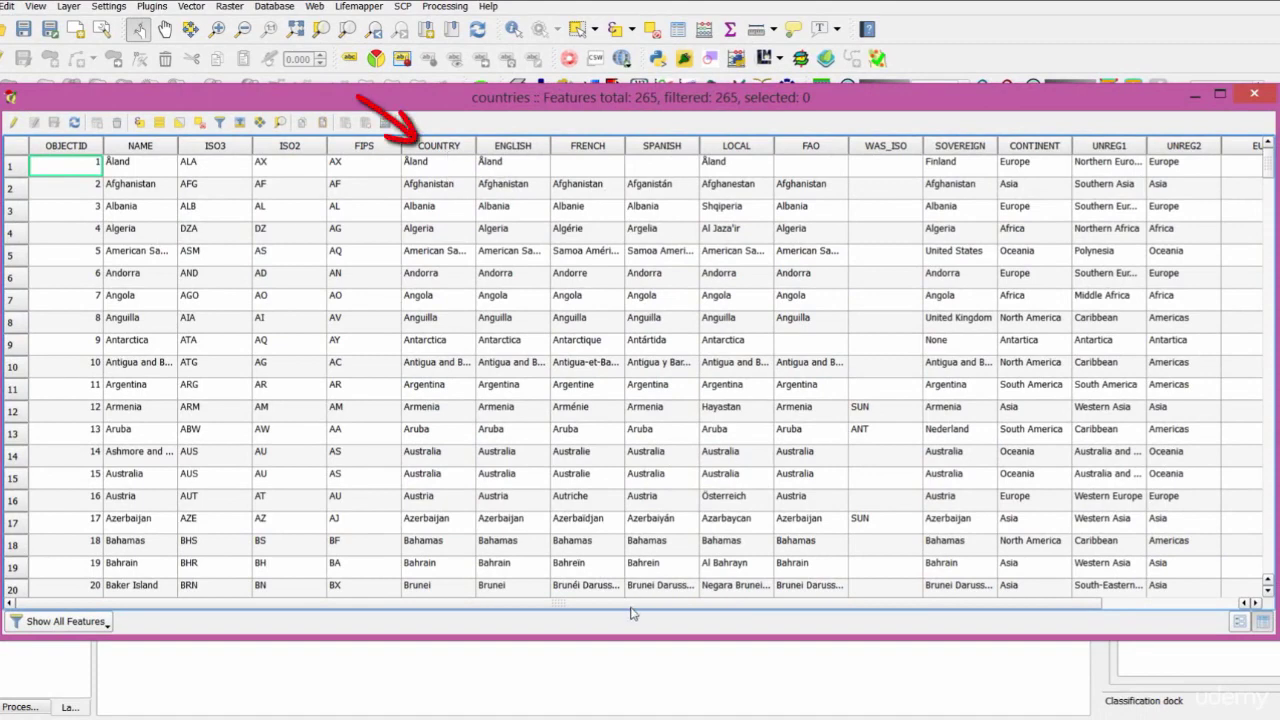
left_click_drag(634, 608, 766, 600)
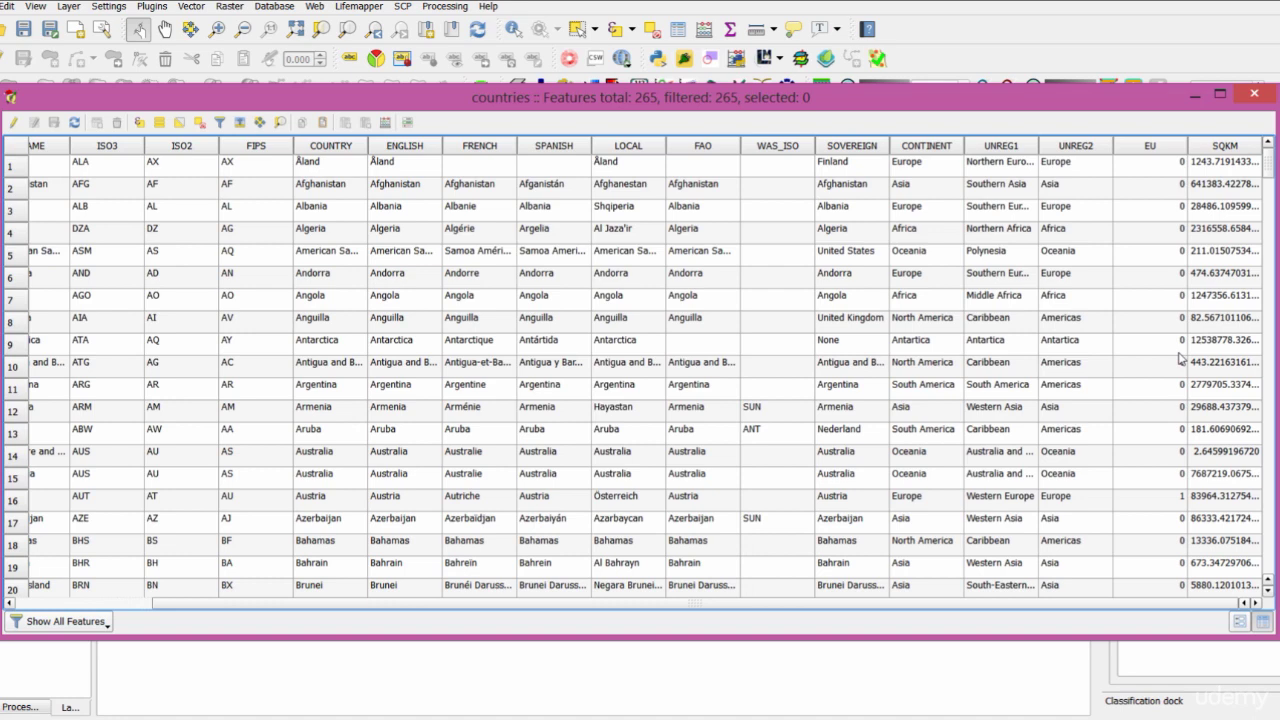
left_click(1254, 93)
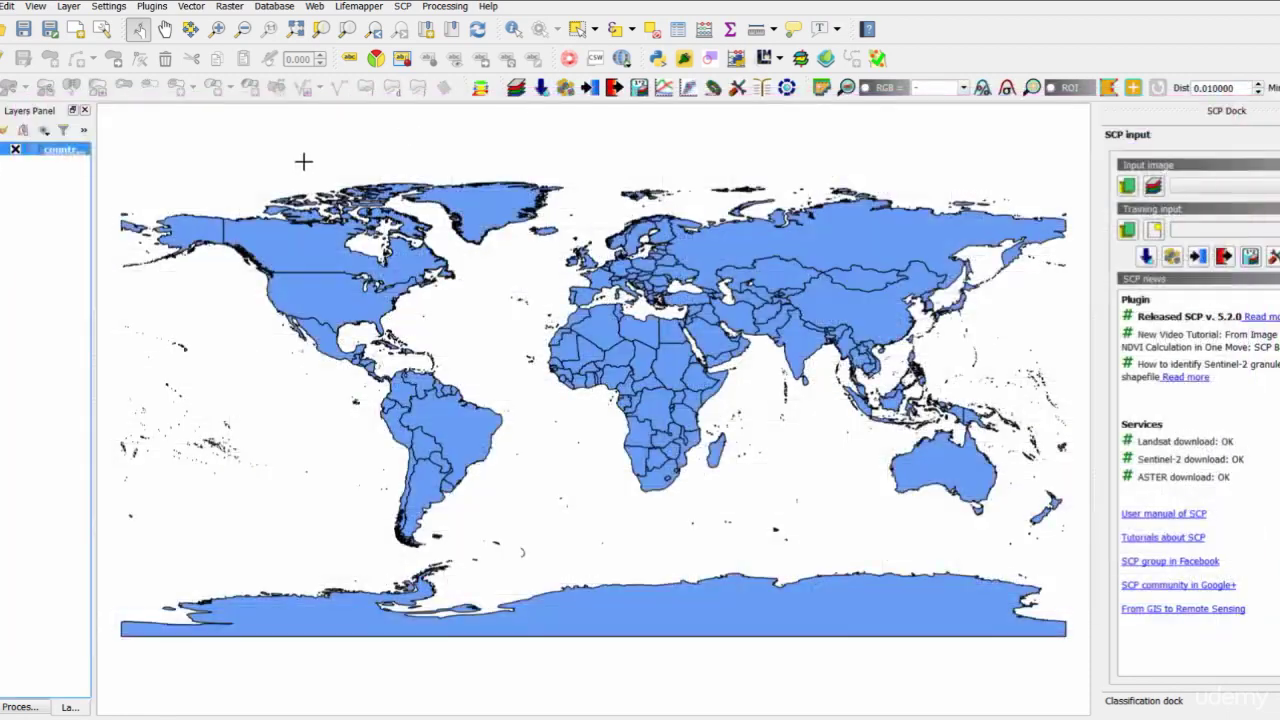
Change the fill color of the countries layer to the standard light pink and apply the style
right_click(62, 151)
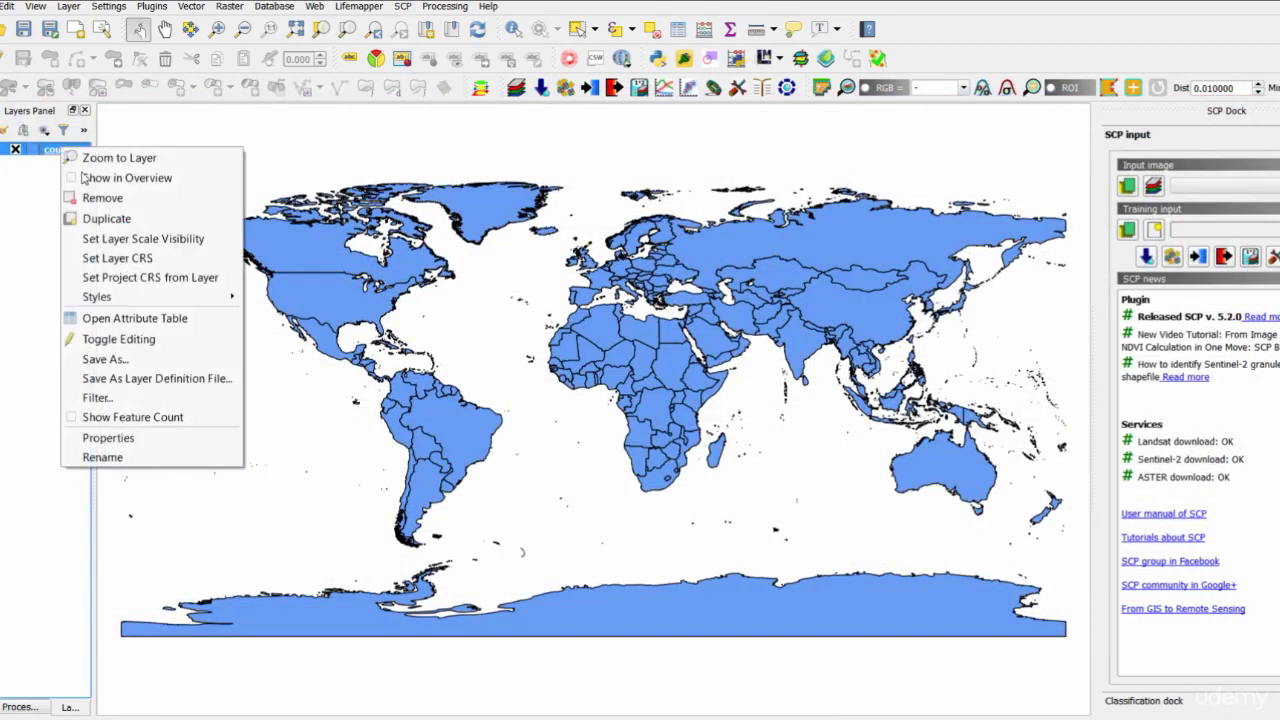
left_click(133, 441)
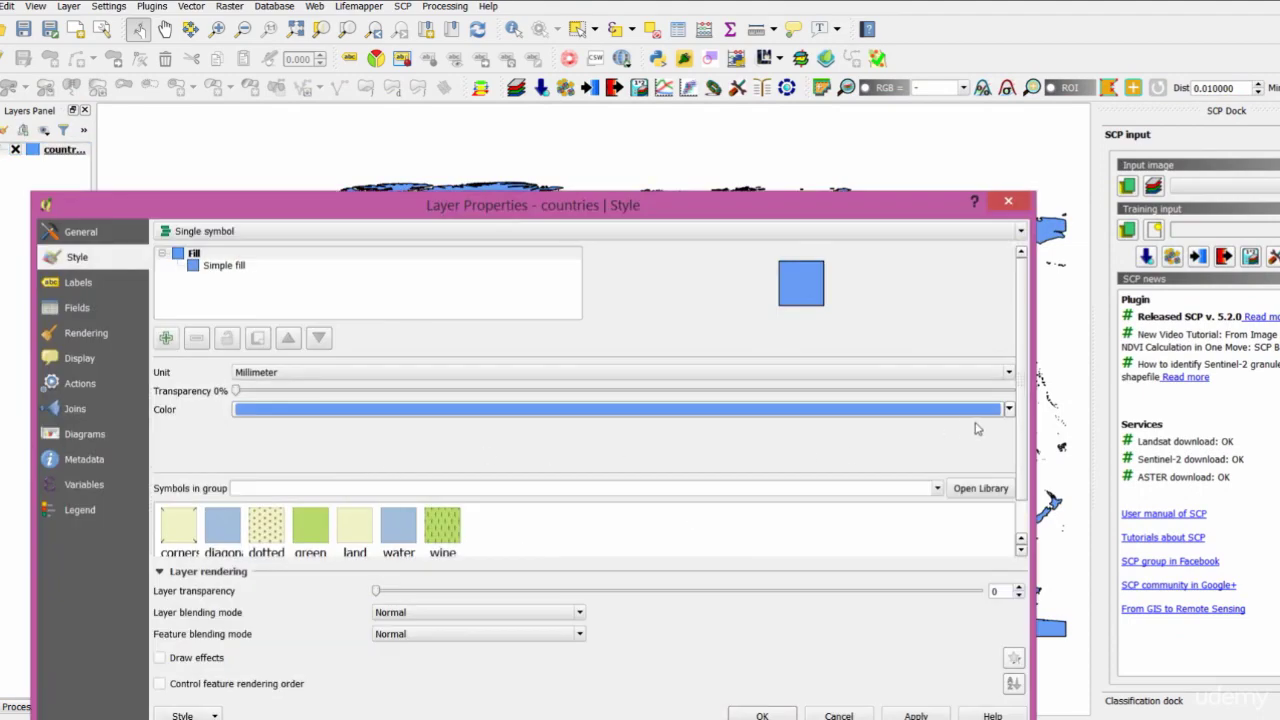
left_click(1006, 406)
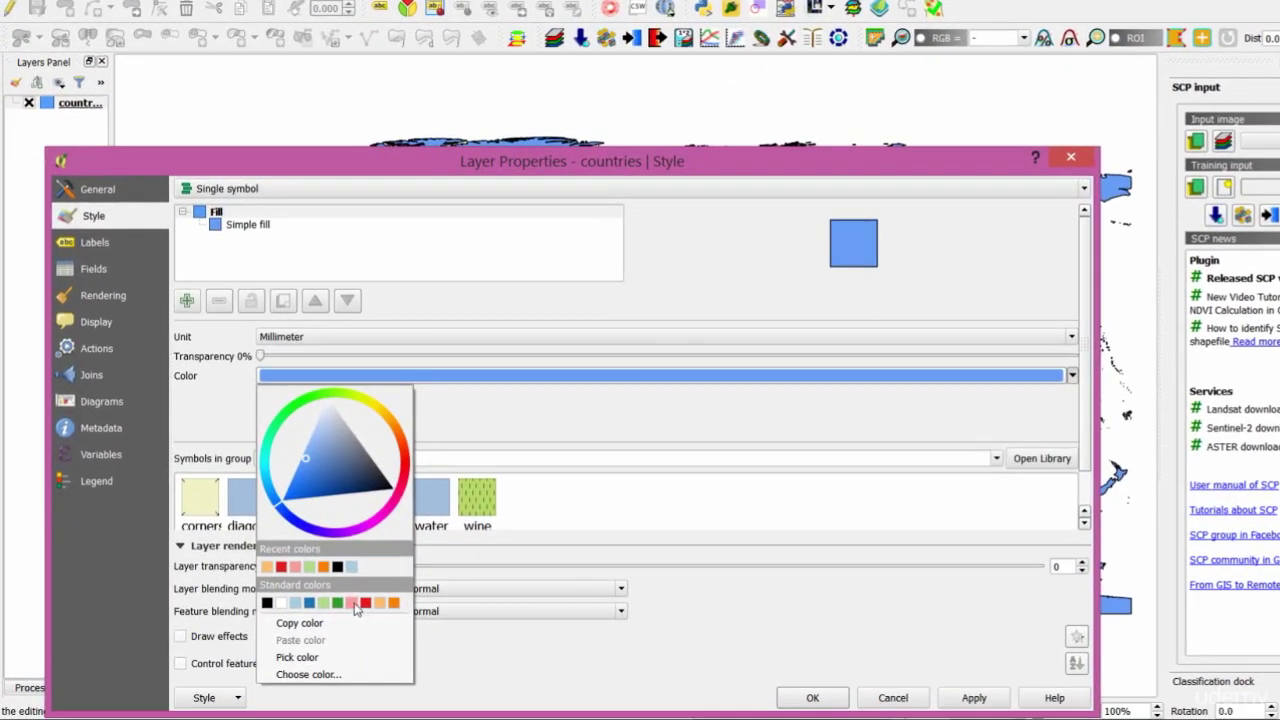
left_click(329, 620)
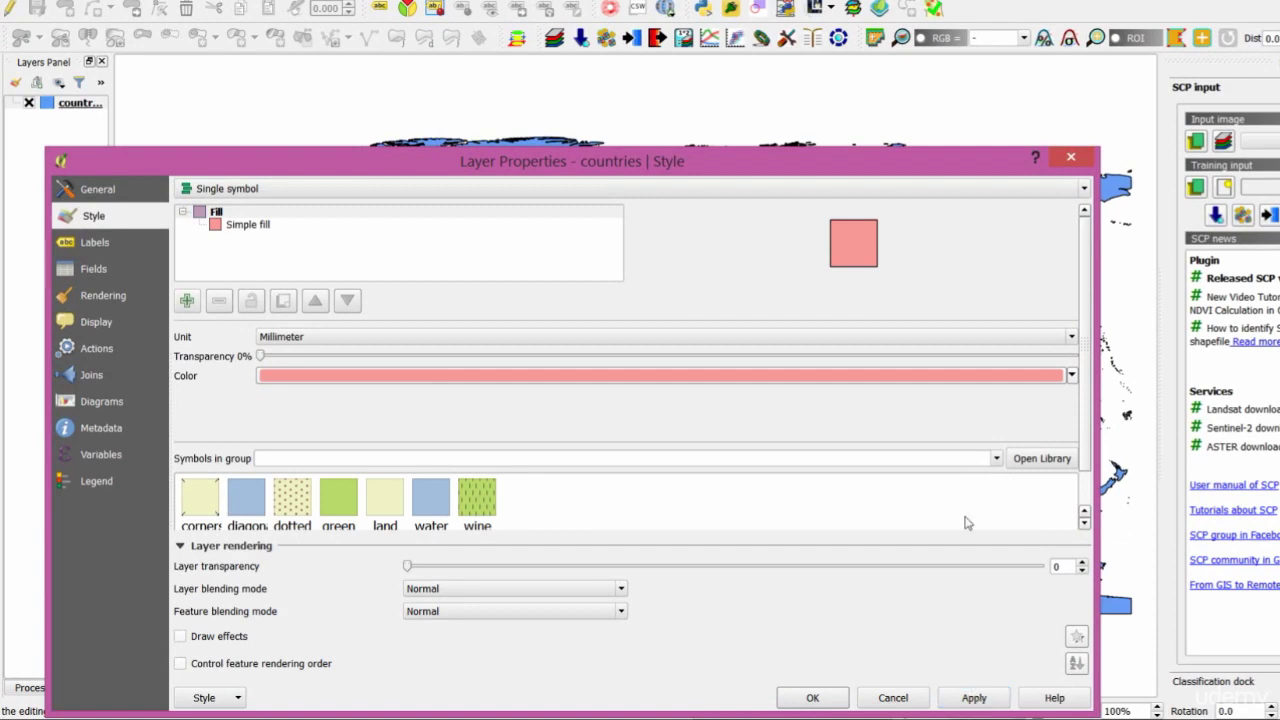
left_click(1071, 378)
left_click(1071, 378)
left_click(972, 697)
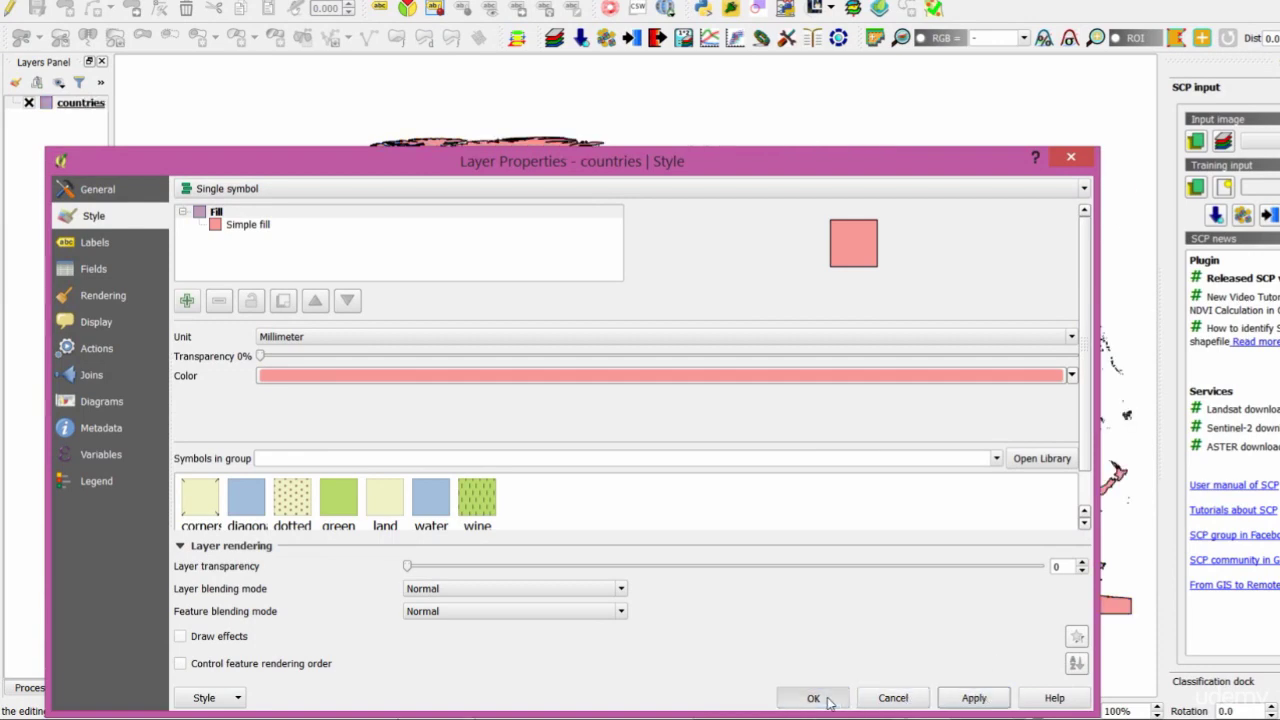
left_click(813, 697)
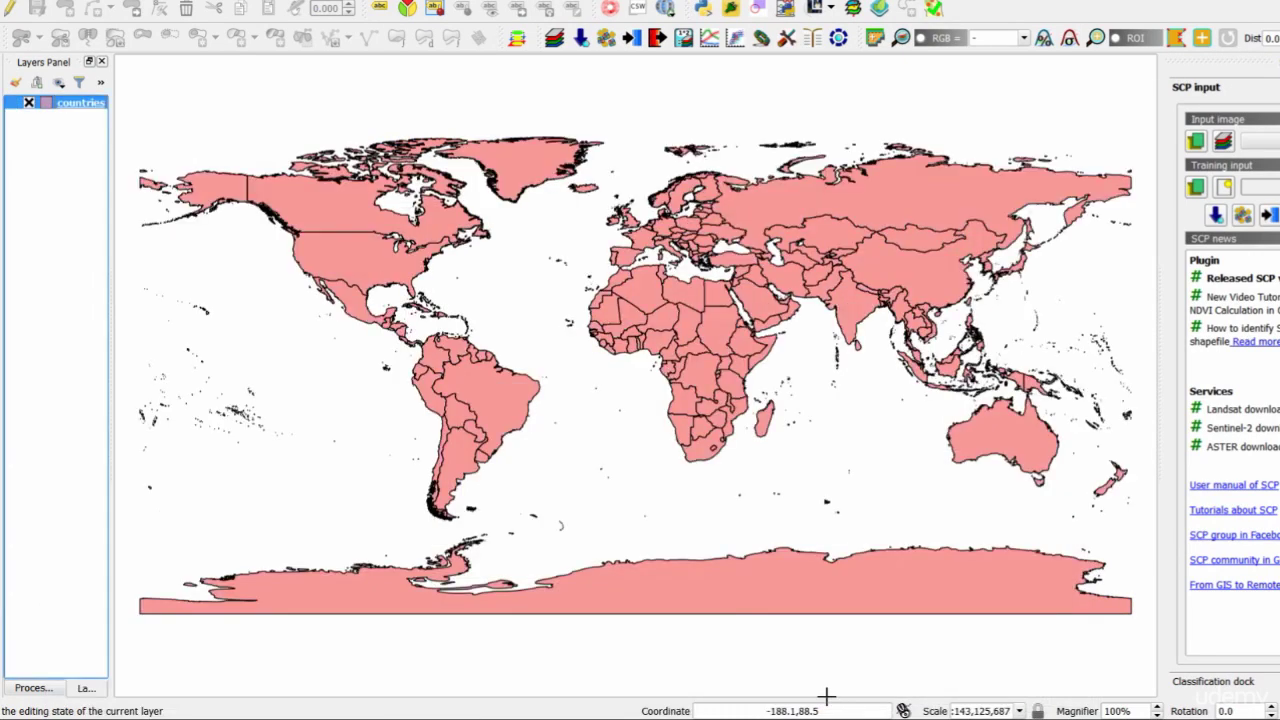
Set the symbol transparency of the countries layer to 30% and apply it
right_click(72, 102)
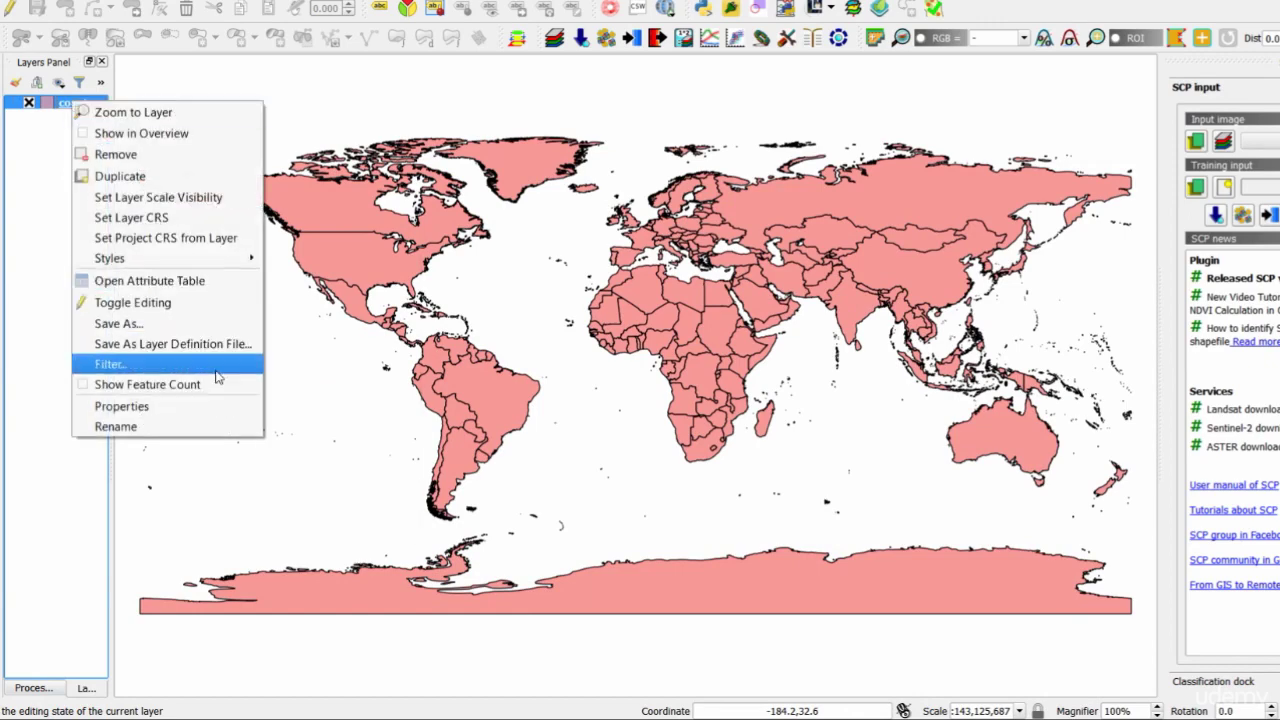
left_click(183, 407)
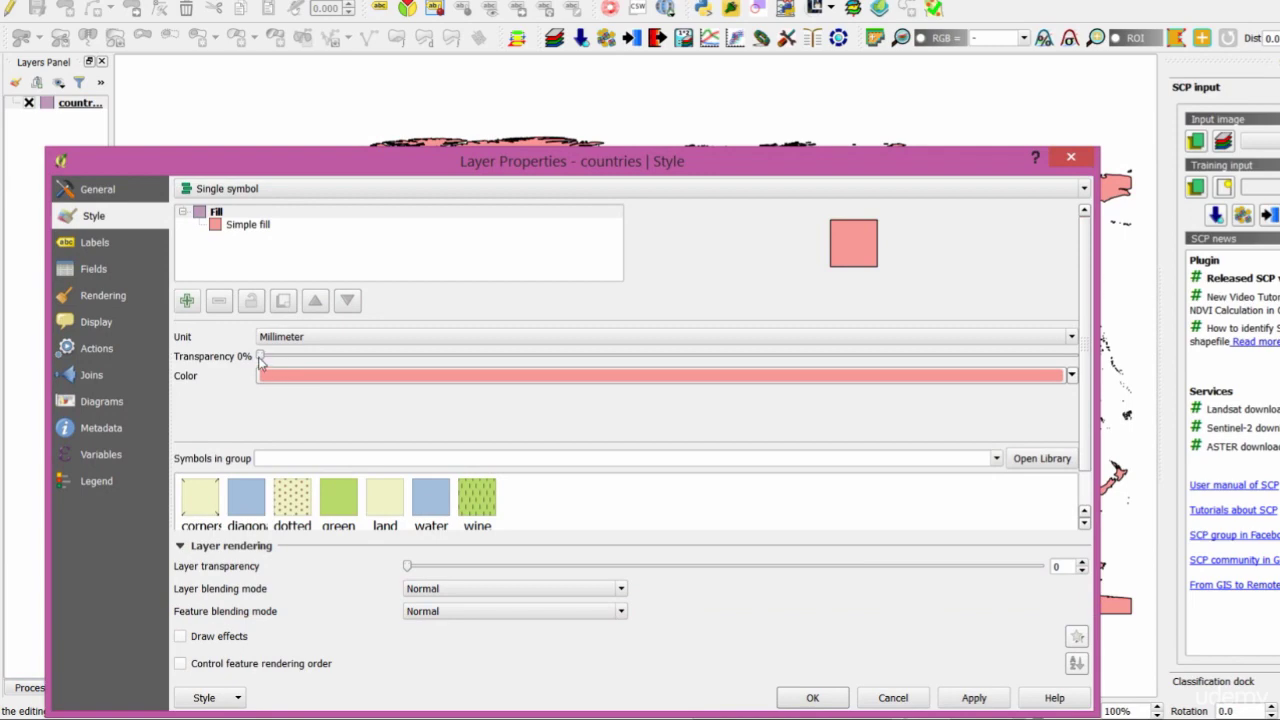
left_click_drag(260, 357, 509, 357)
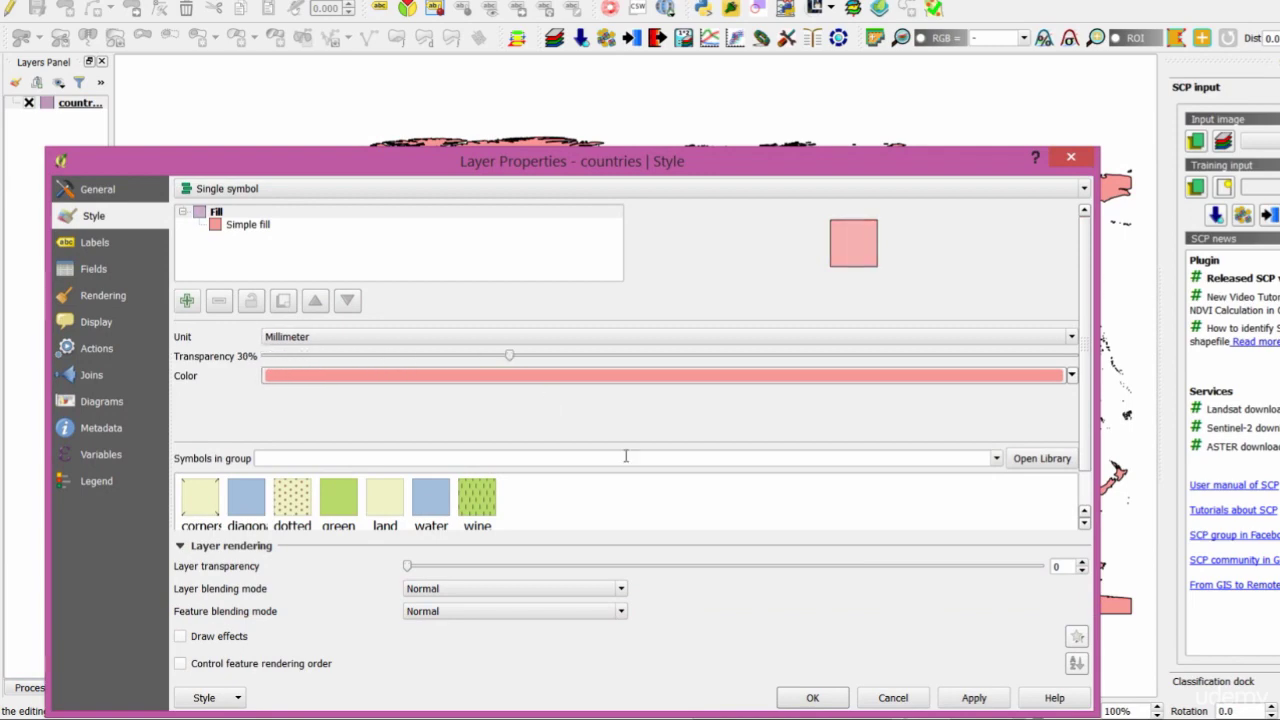
left_click(973, 697)
left_click(812, 697)
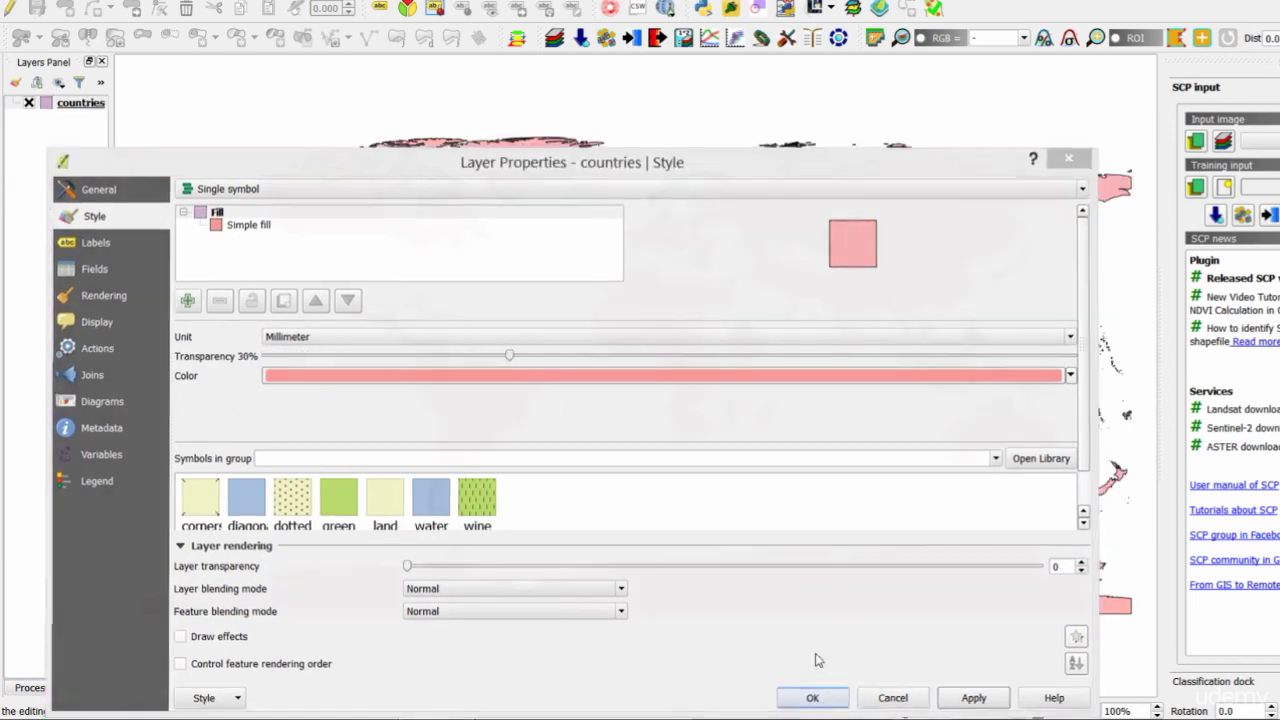
Raise the symbol transparency of the countries layer to 89% and apply it
right_click(76, 105)
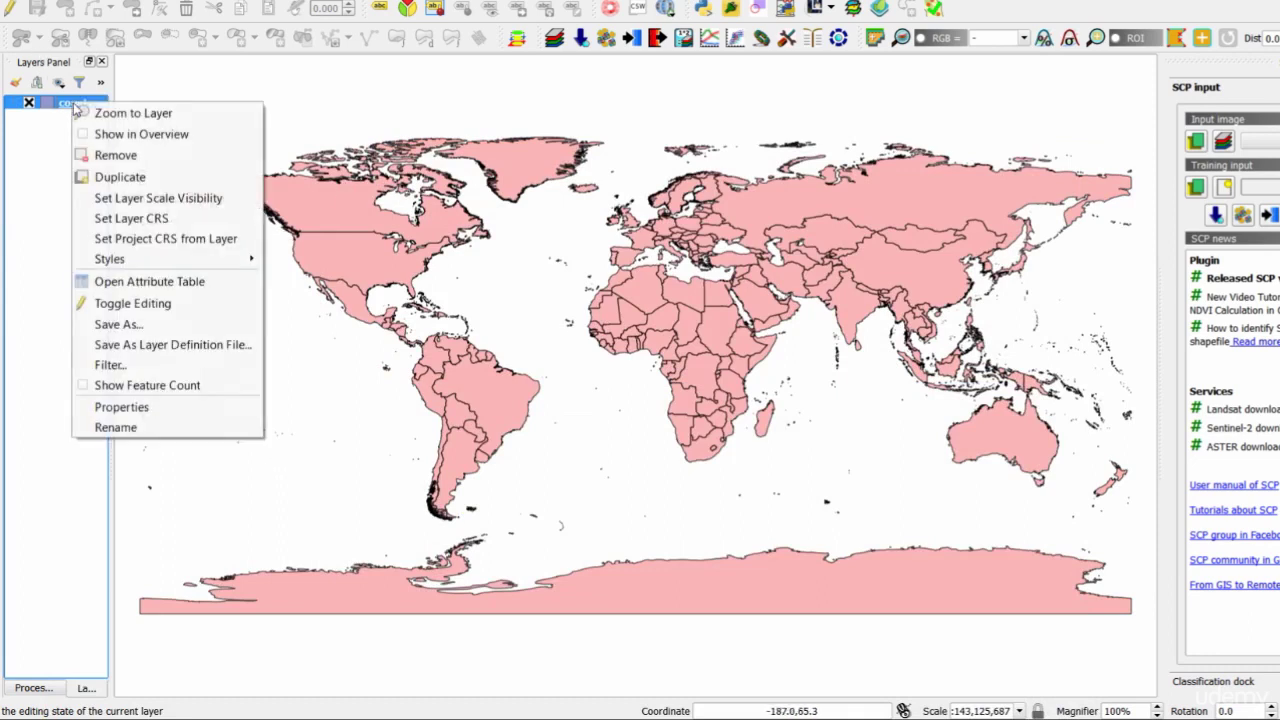
left_click(140, 408)
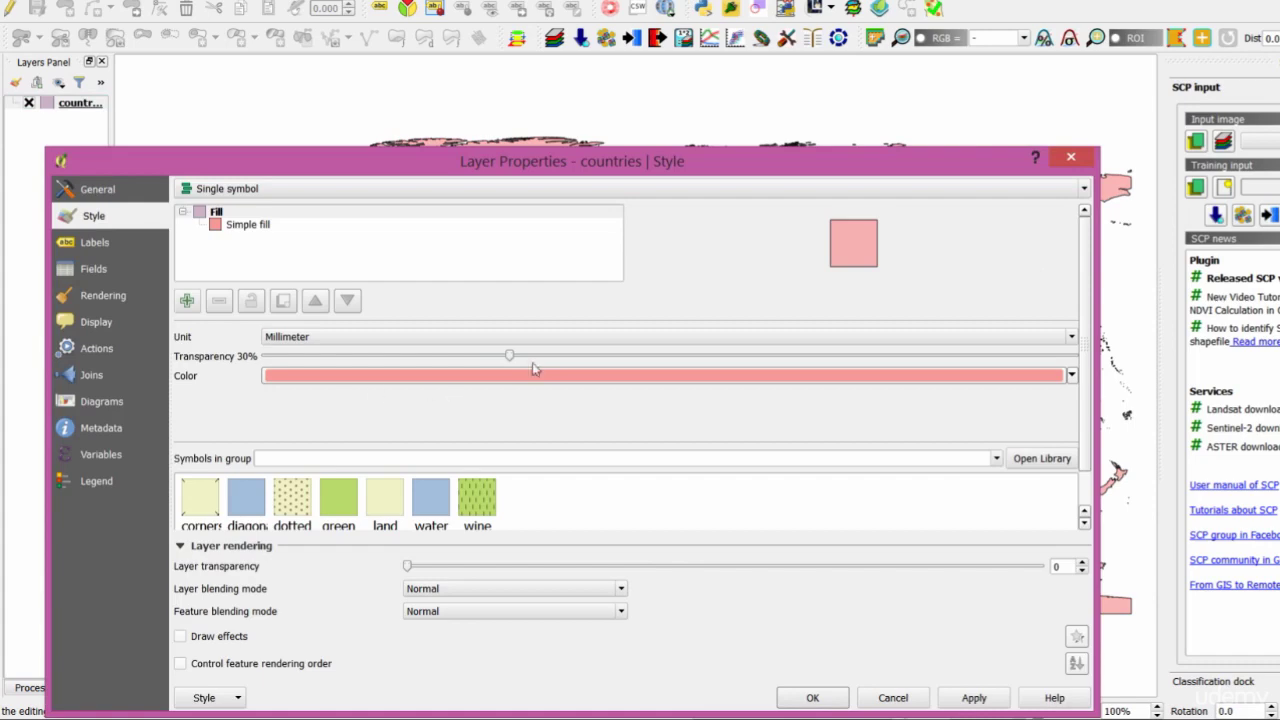
left_click_drag(510, 356, 985, 360)
left_click(972, 697)
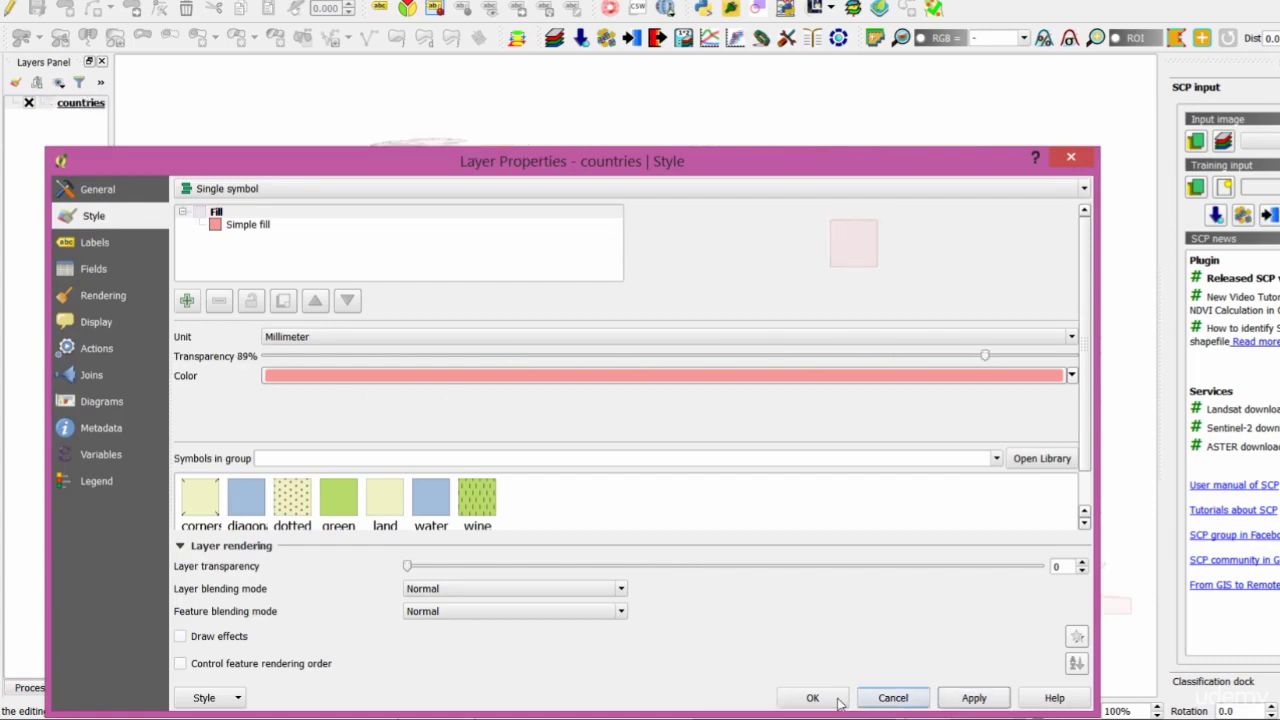
left_click(836, 700)
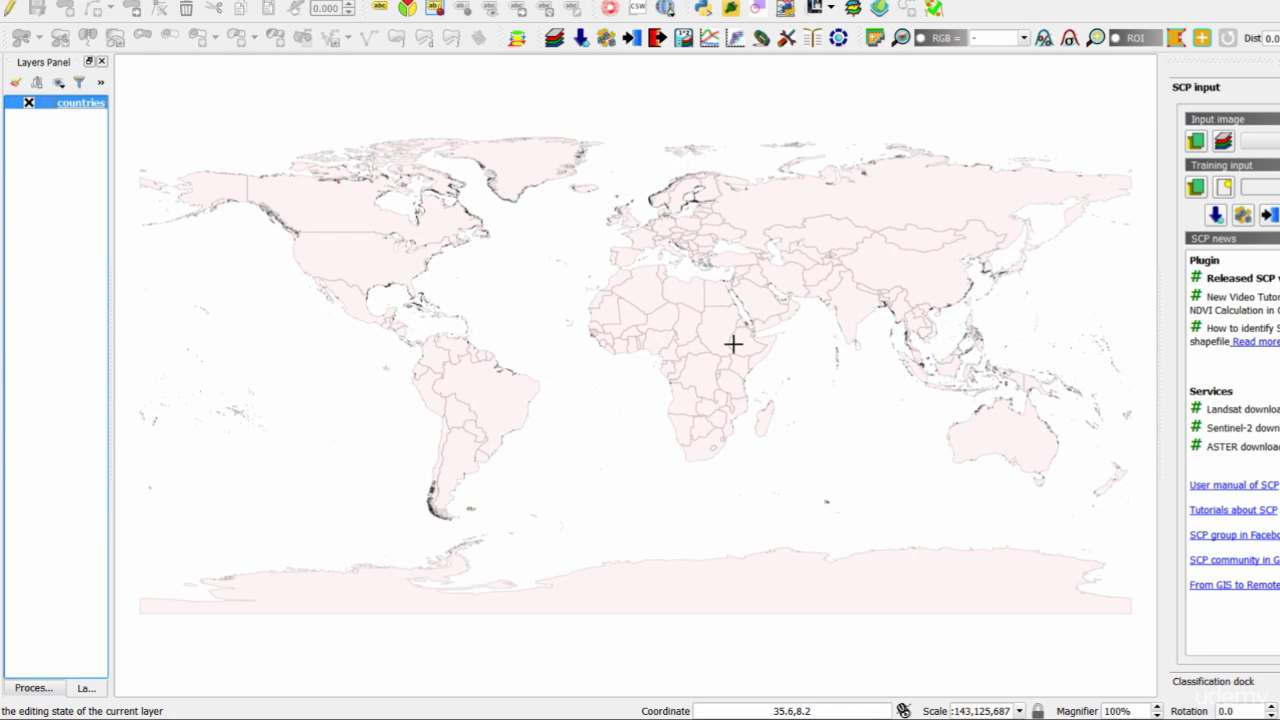
Reset the symbol transparency of the countries layer to 0% and apply it
right_click(65, 101)
left_click(155, 405)
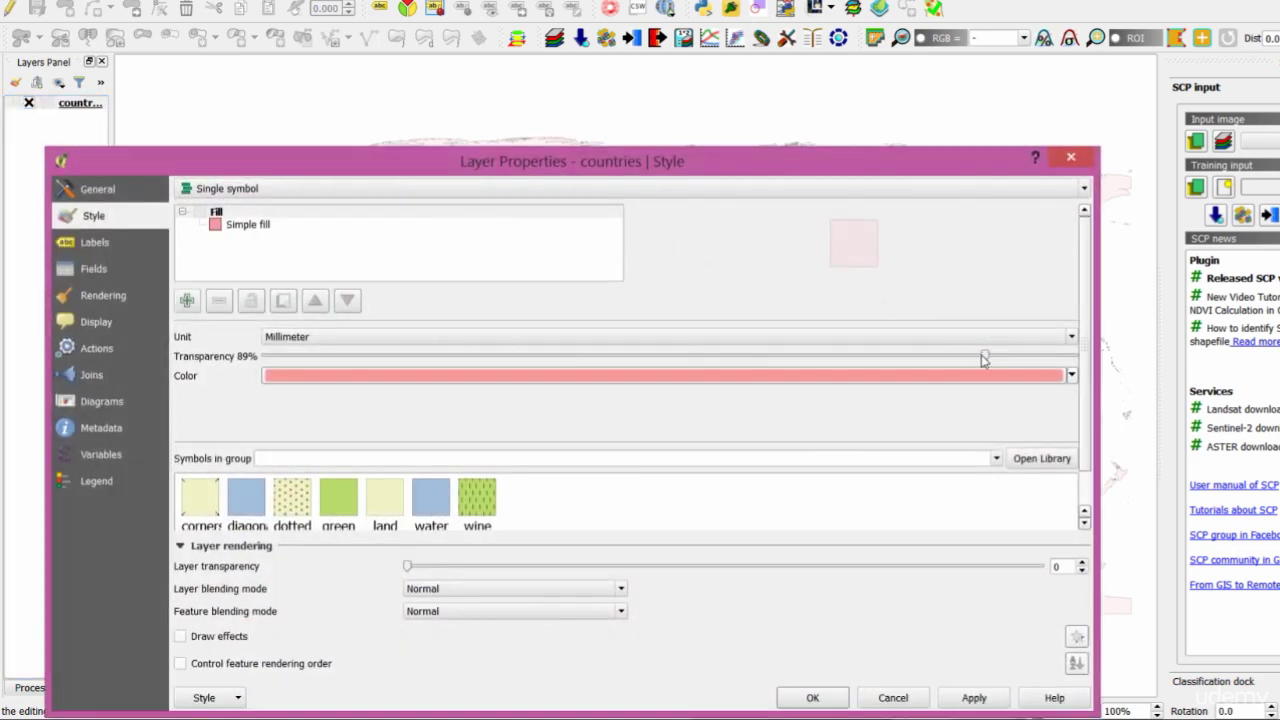
left_click_drag(985, 356, 243, 378)
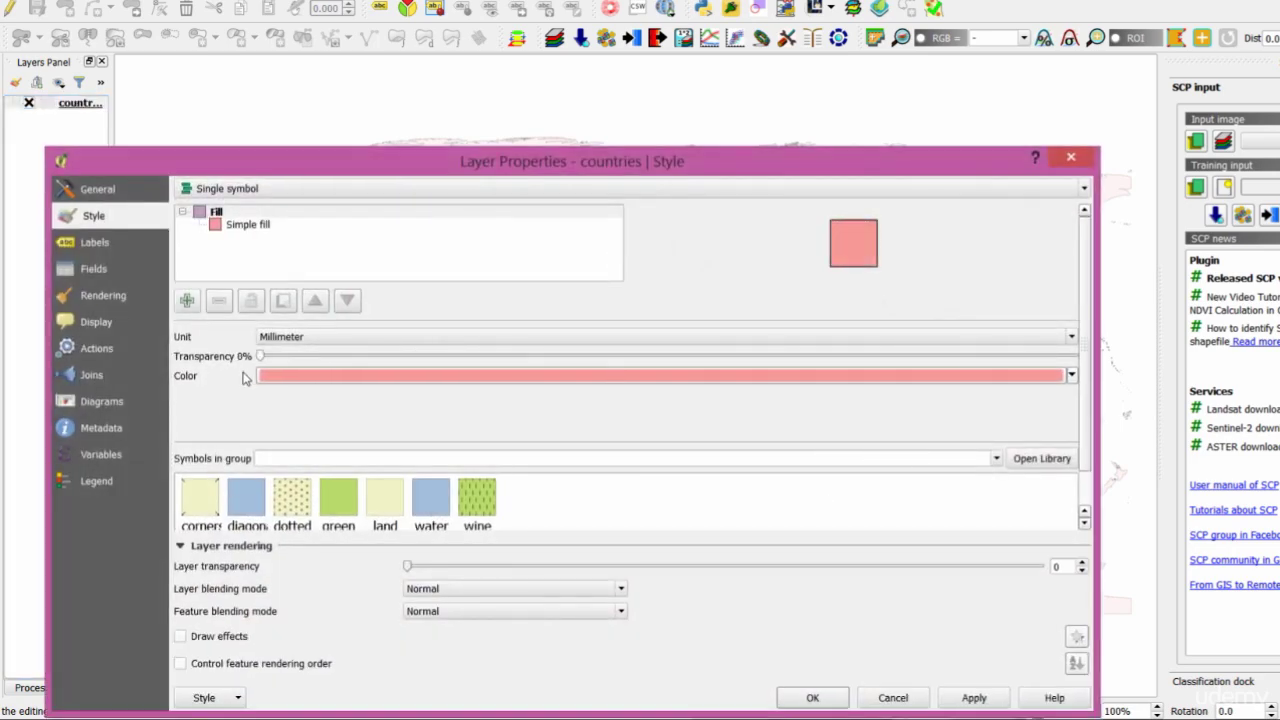
left_click(970, 699)
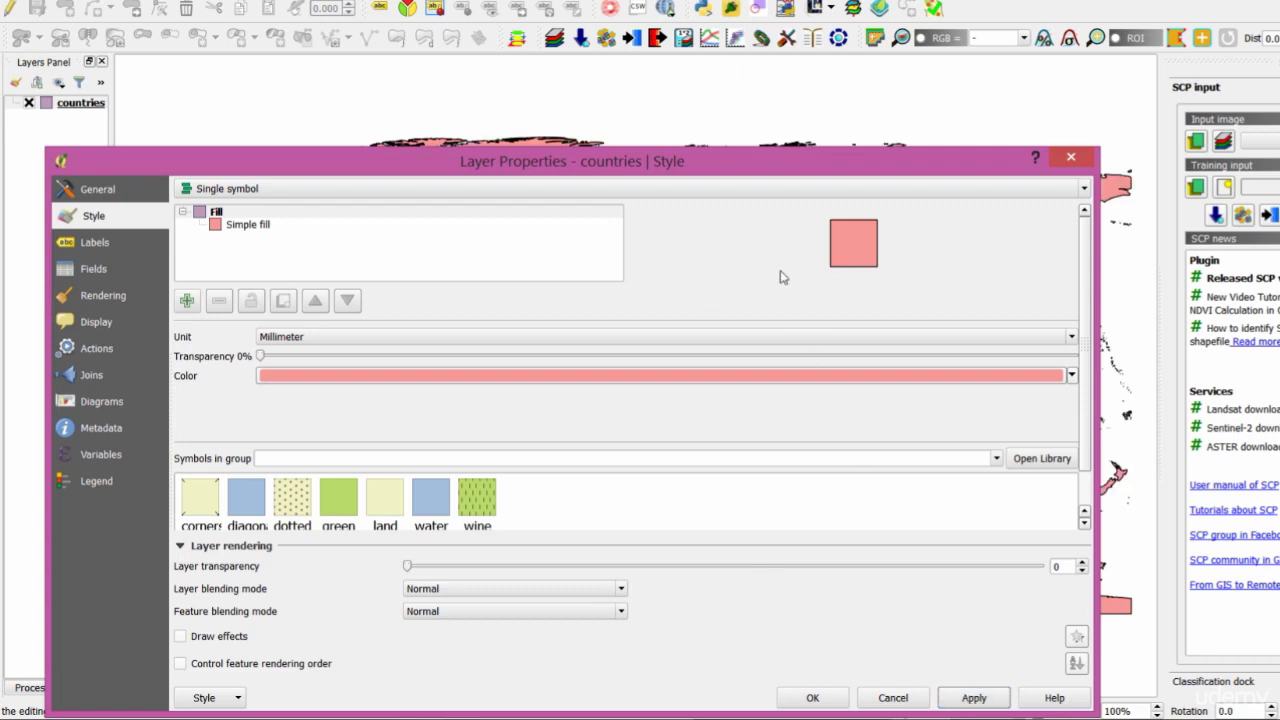
Set the outline width of the countries layer's Simple fill to 0.46 mm, apply it and close the layer properties
left_click_drag(715, 166, 812, 250)
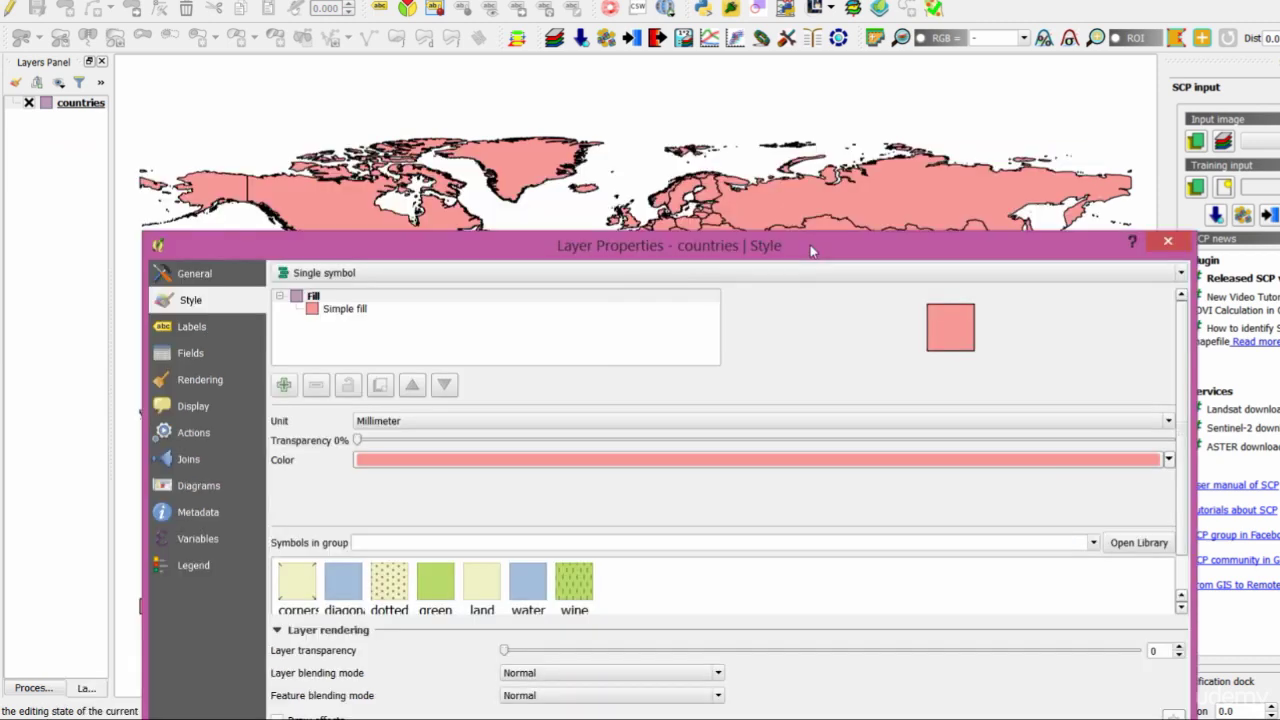
left_click(356, 312)
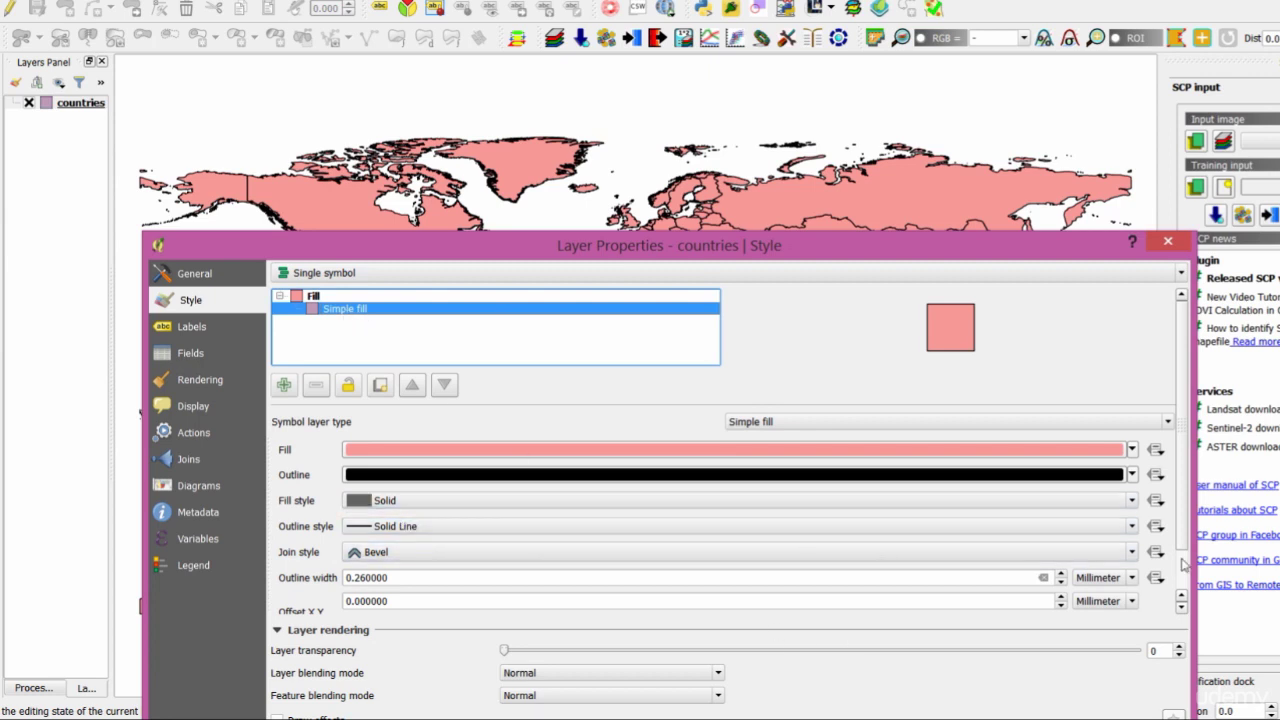
left_click(1133, 530)
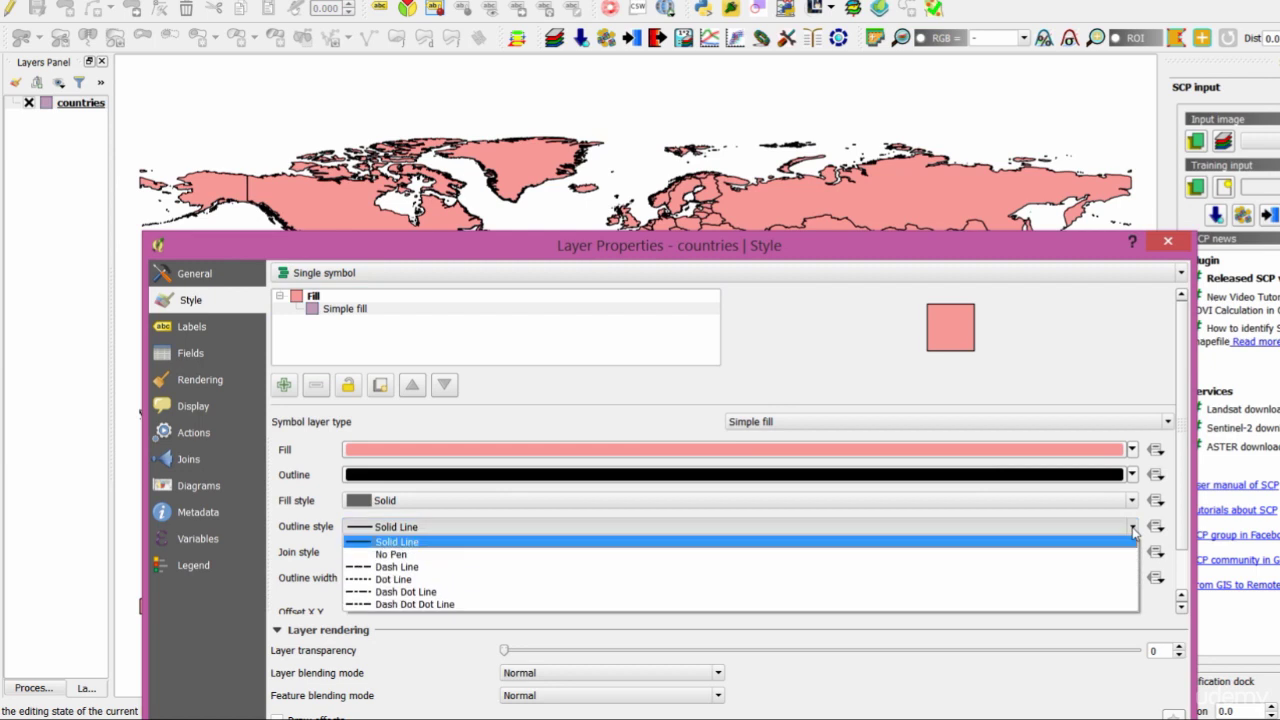
left_click(1133, 530)
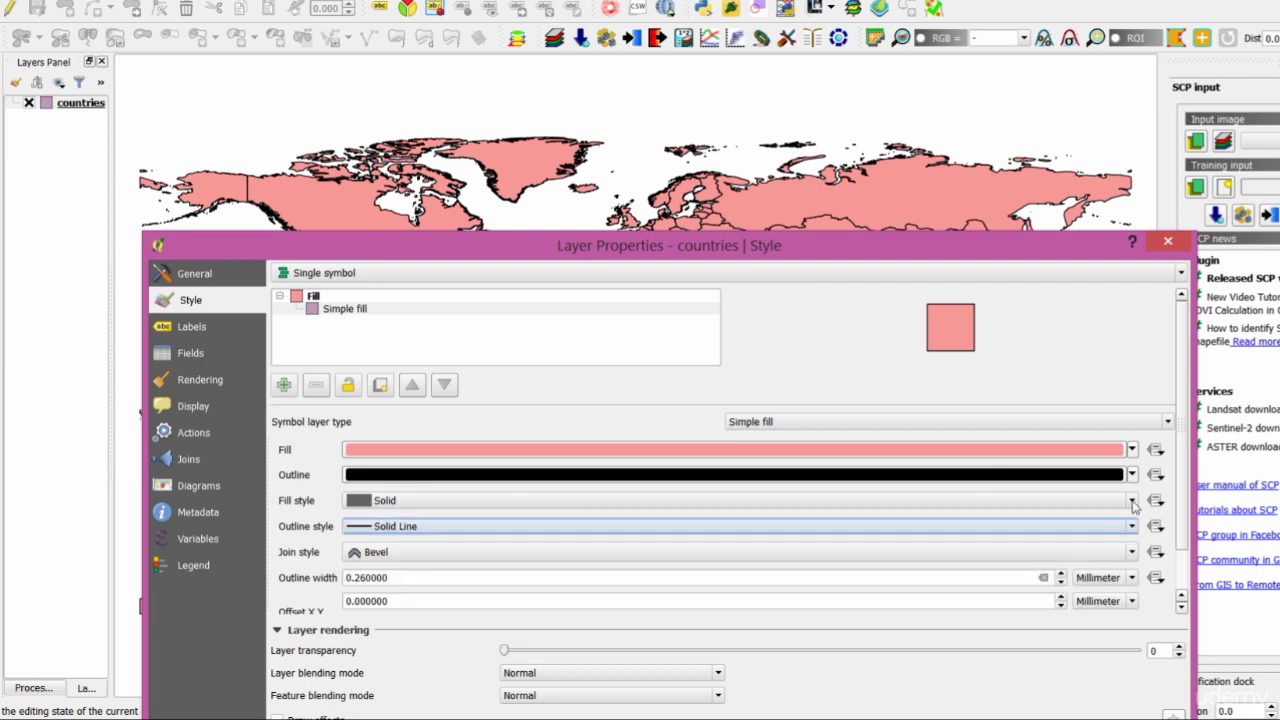
left_click(1133, 476)
left_click(1134, 476)
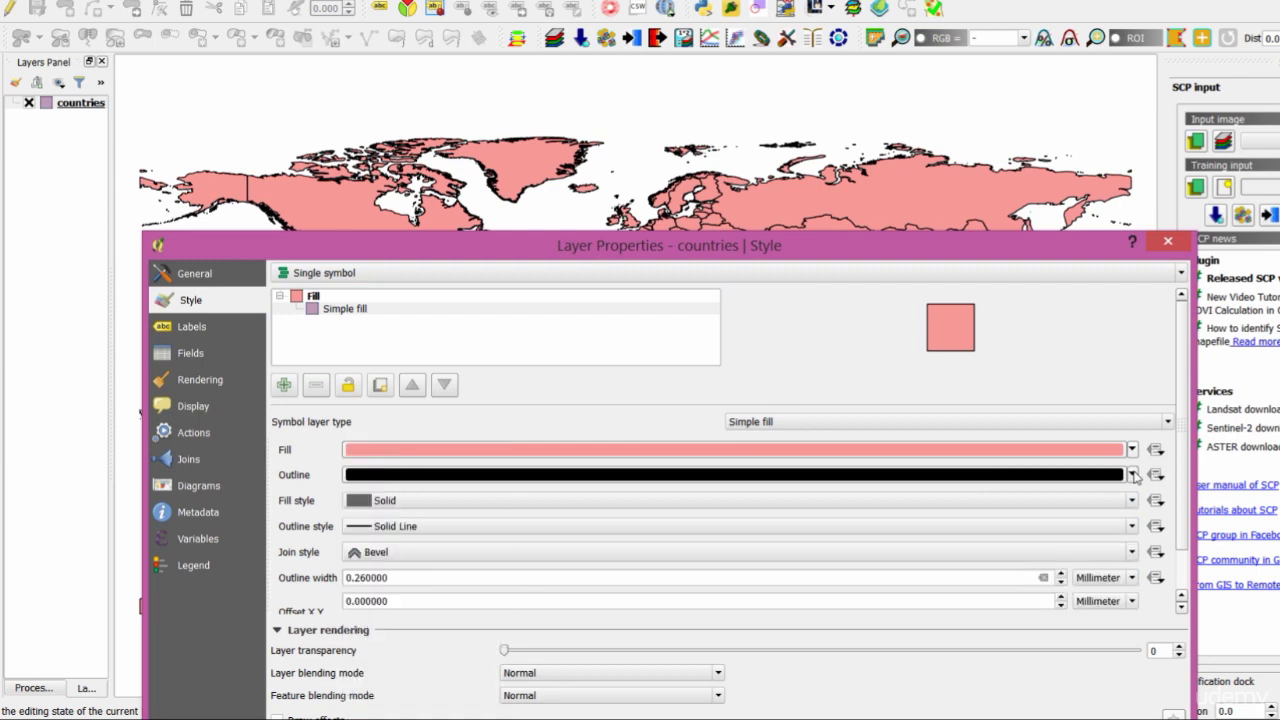
left_click(1062, 574)
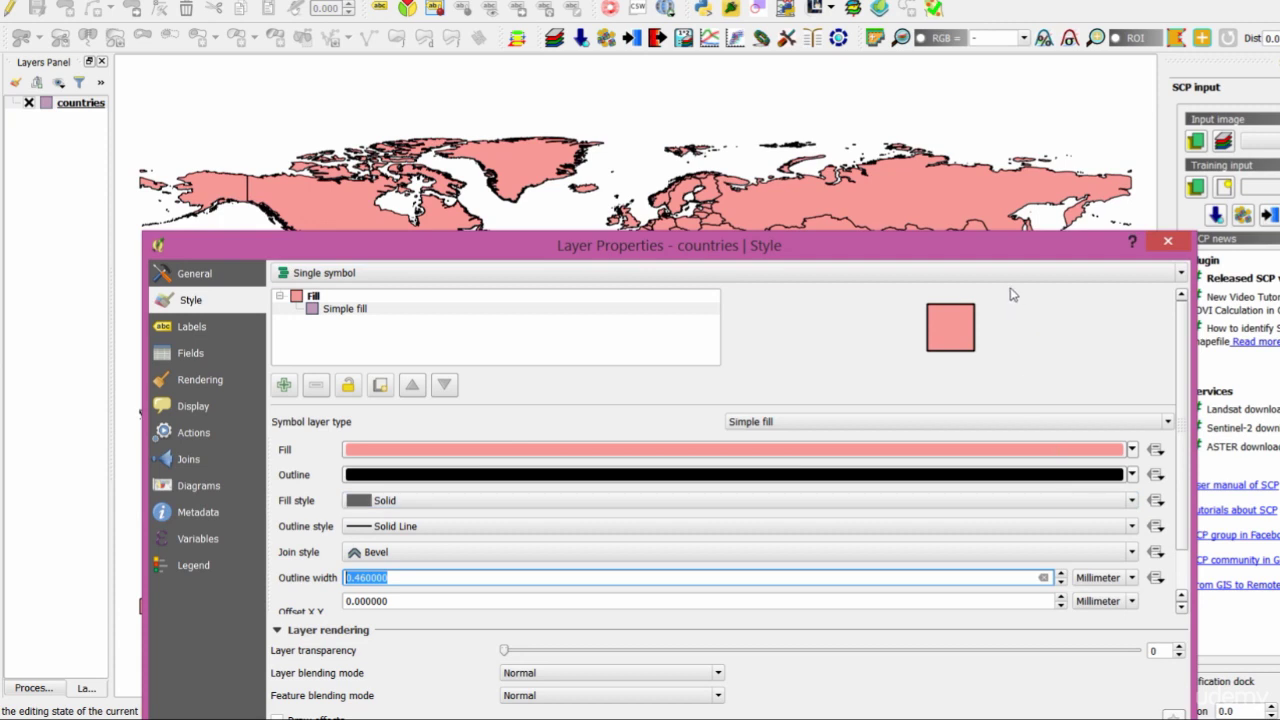
left_click_drag(997, 252, 973, 101)
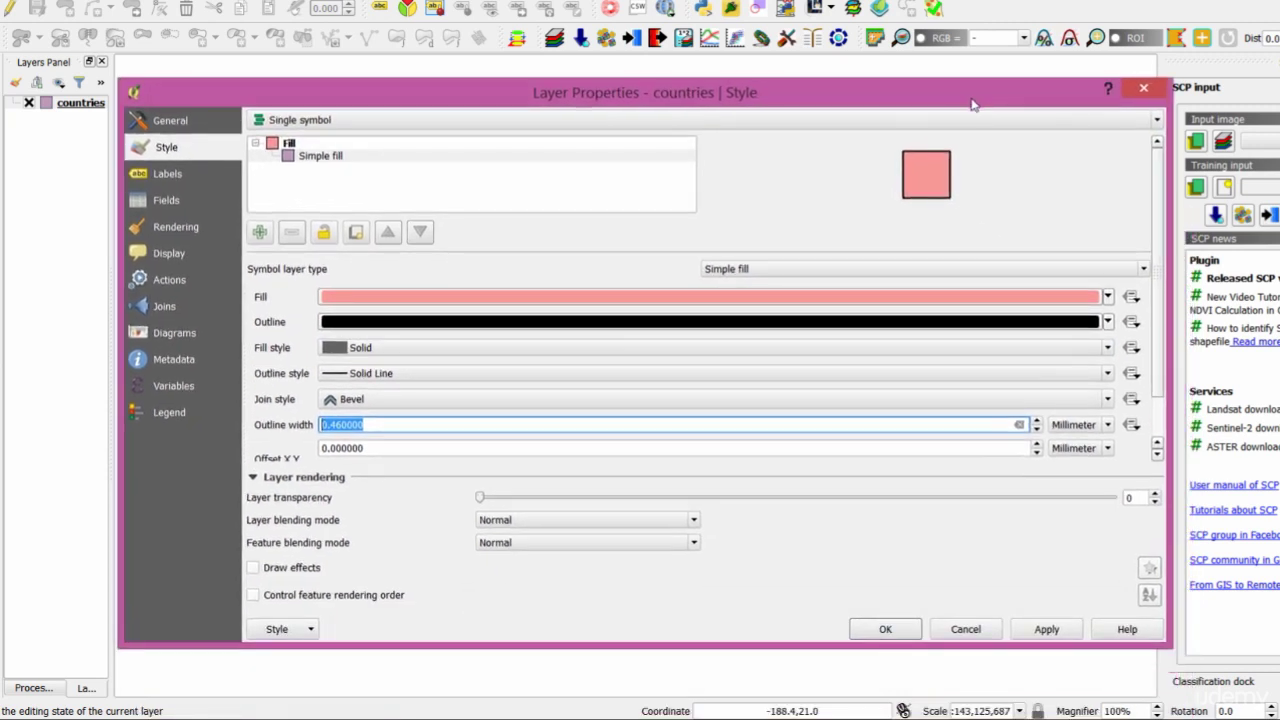
left_click(1046, 636)
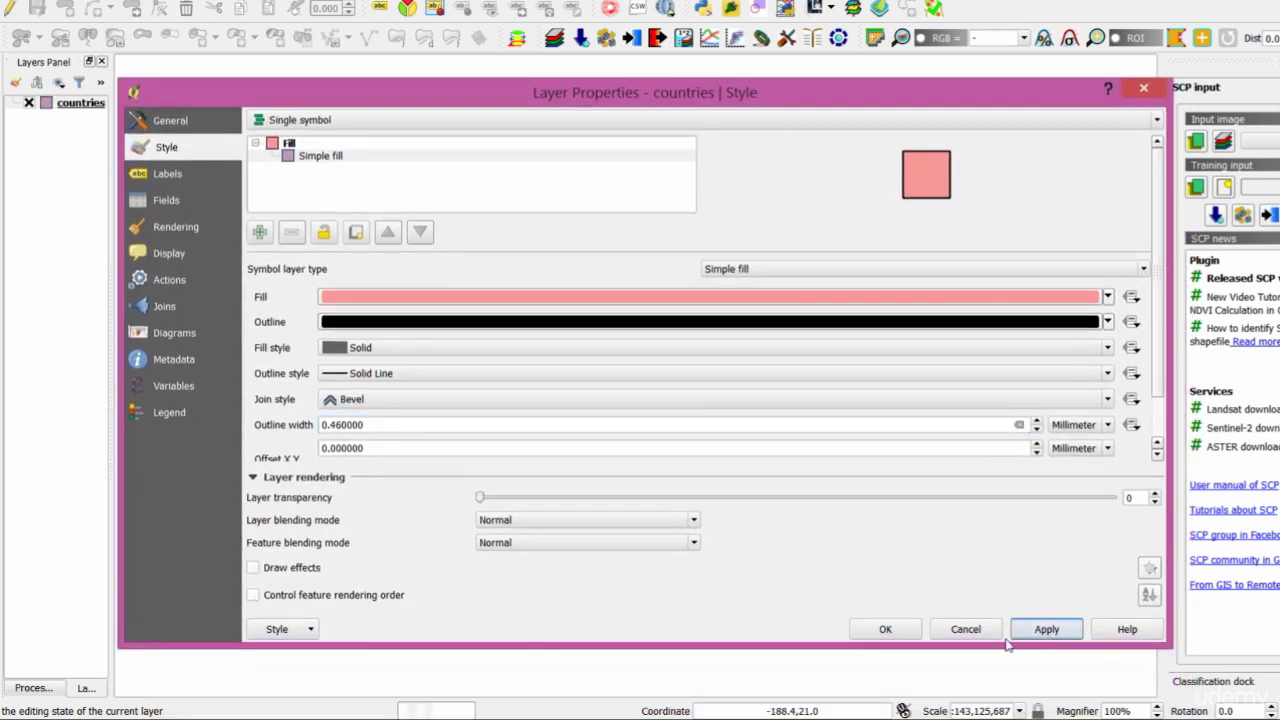
left_click(885, 632)
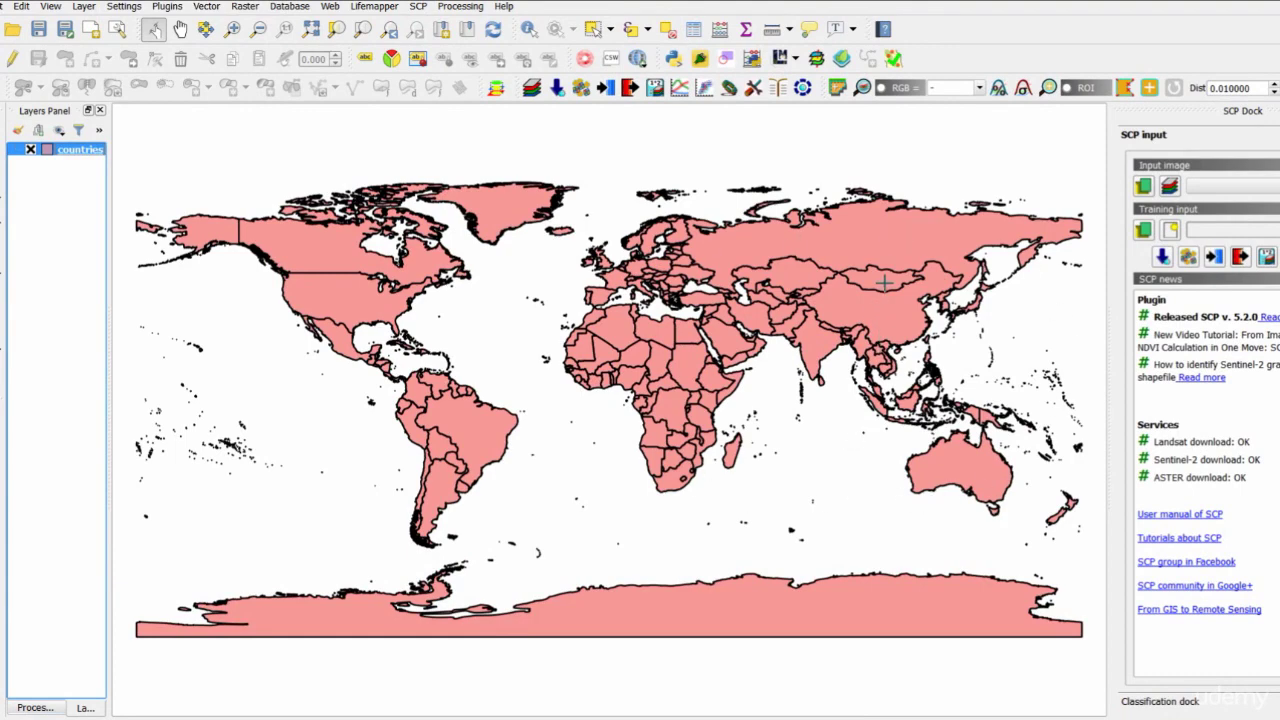
Identify Brazil on the map with Identify Features, and clear the result by identifying an empty ocean spot
left_click(529, 30)
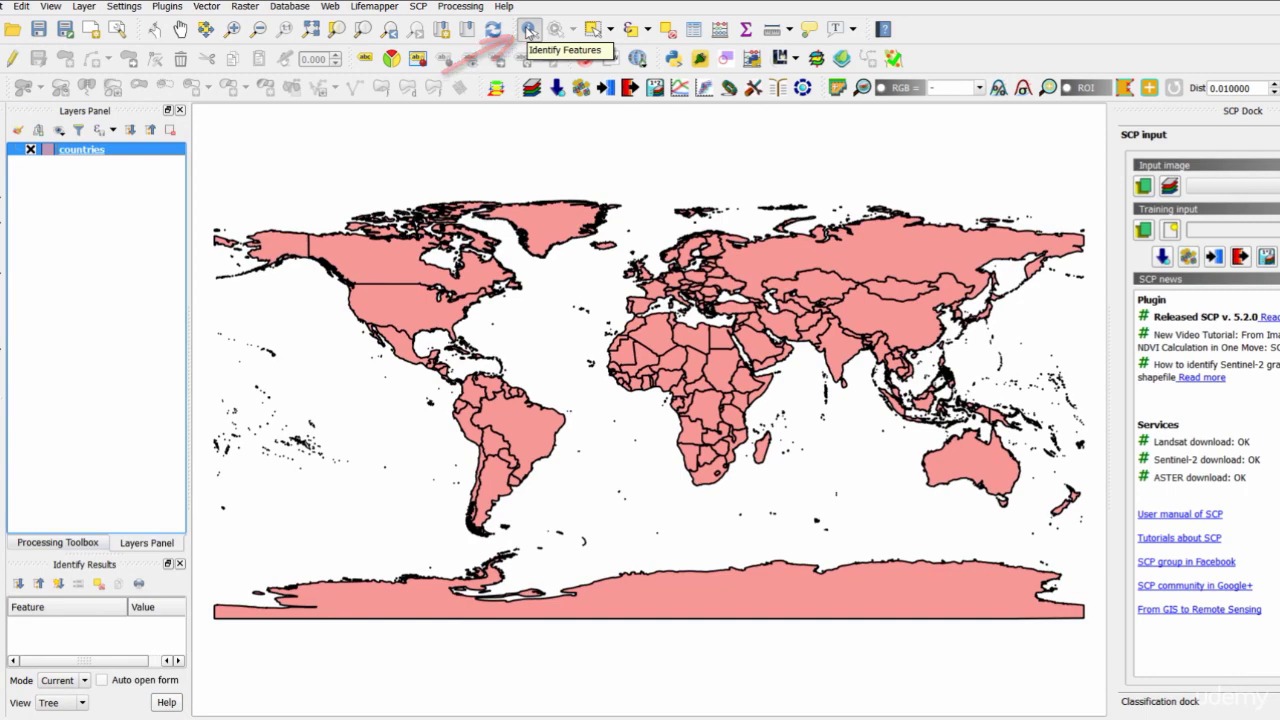
left_click(528, 31)
left_click(523, 446)
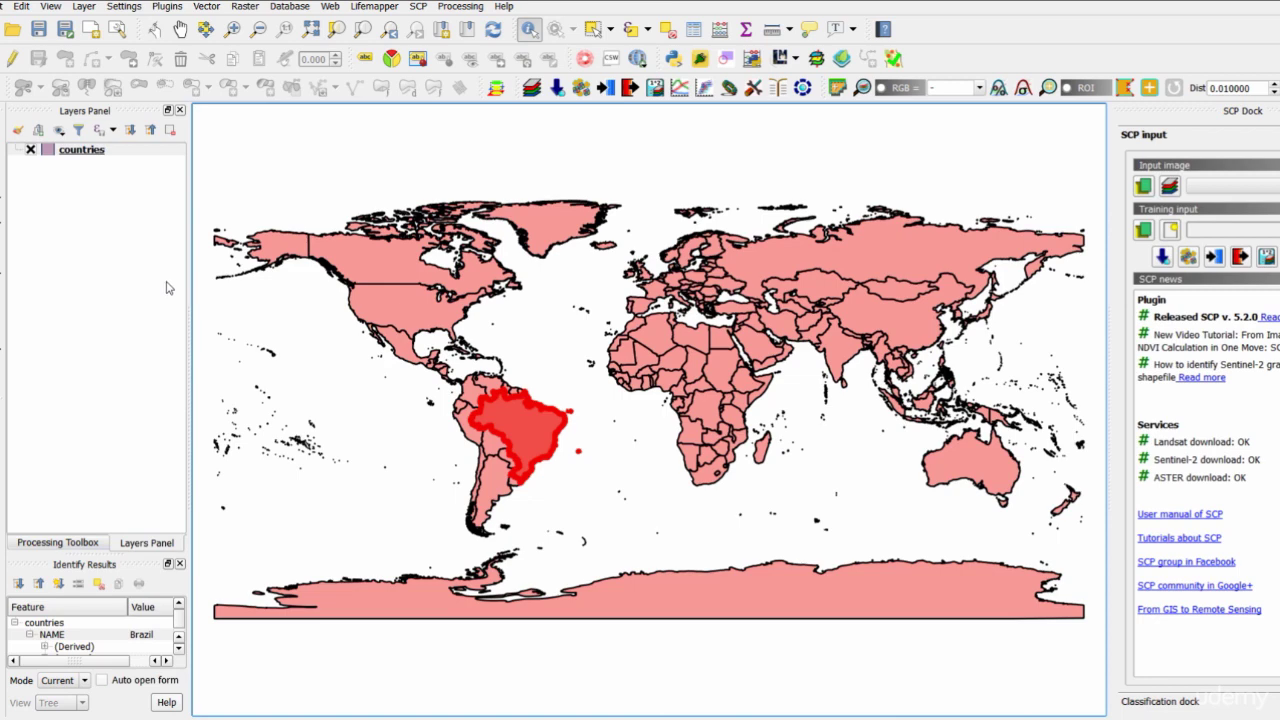
left_click(598, 516)
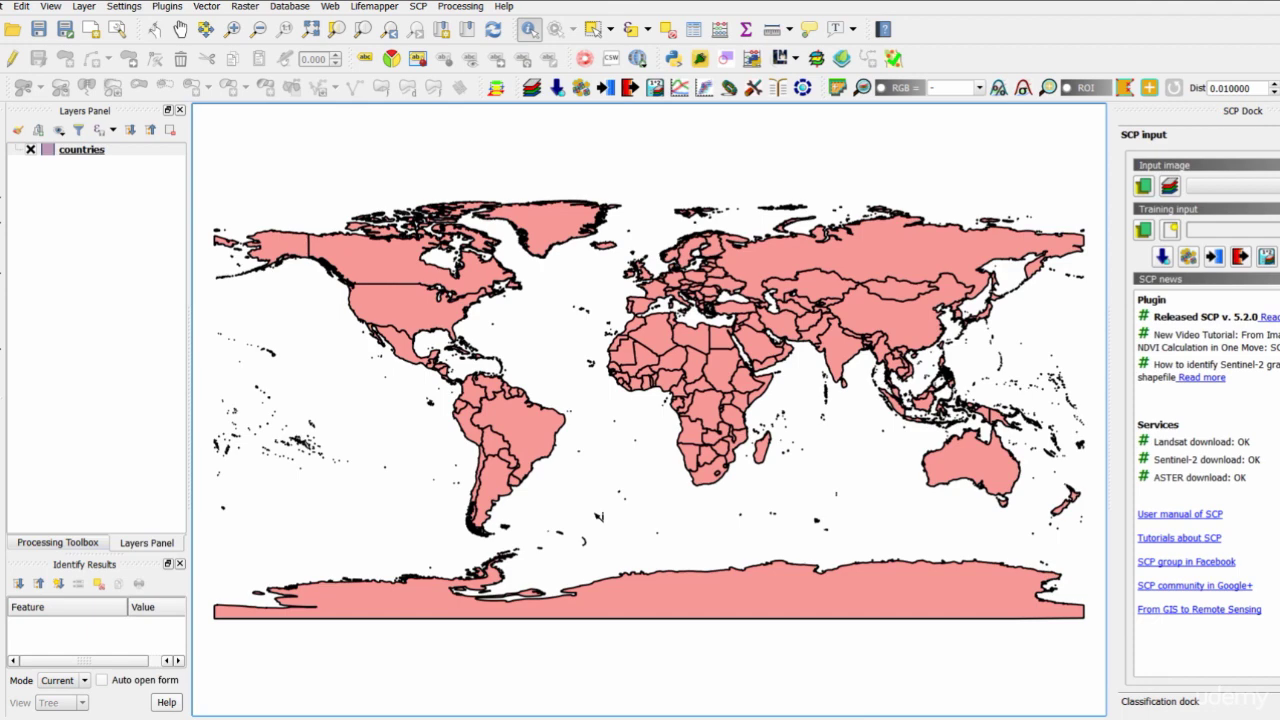
Open the attribute table of the countries layer
left_click(80, 152)
right_click(78, 155)
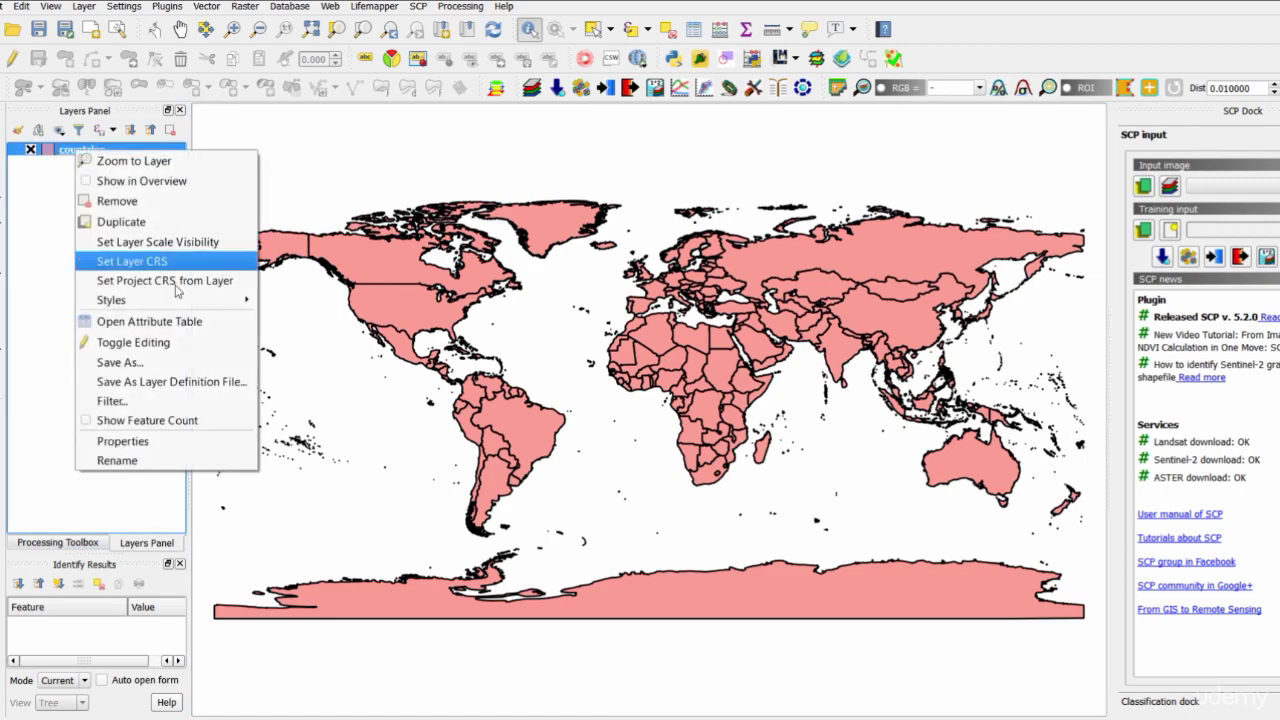
left_click(177, 321)
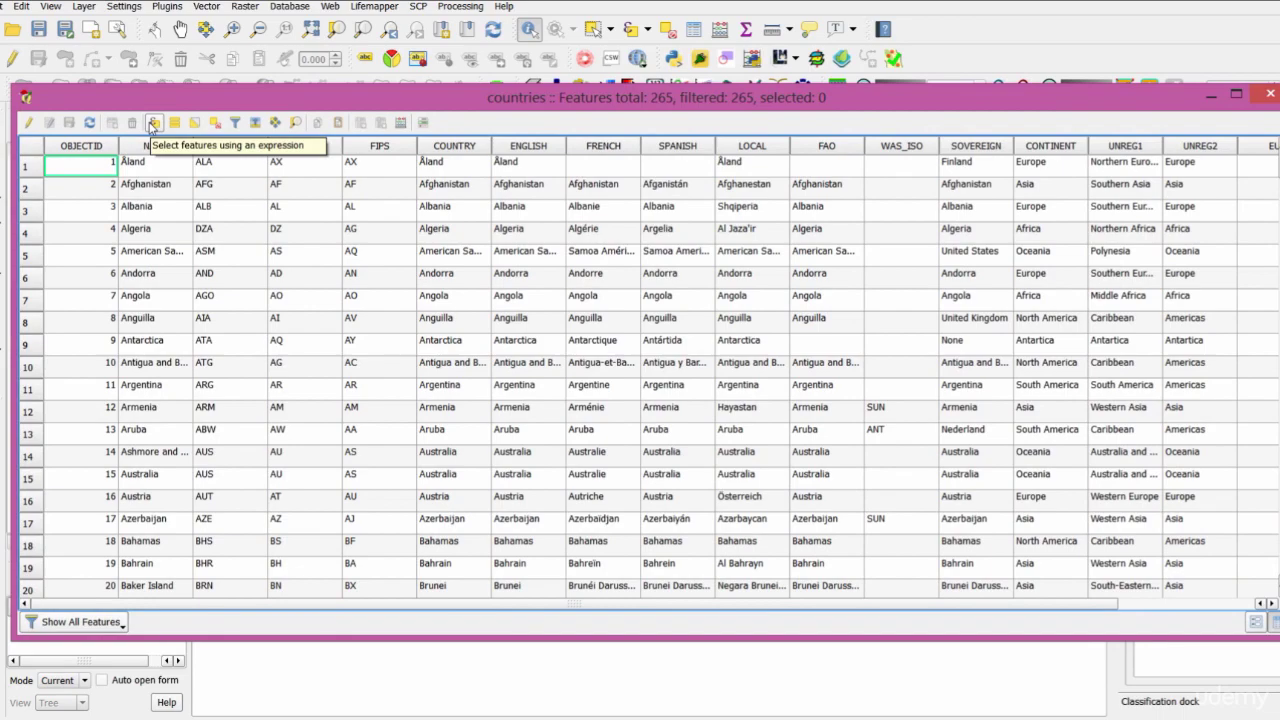
Select the Asian countries by expression, reusing the recent selection expression "CONTINENT"='Asia'
left_click(153, 124)
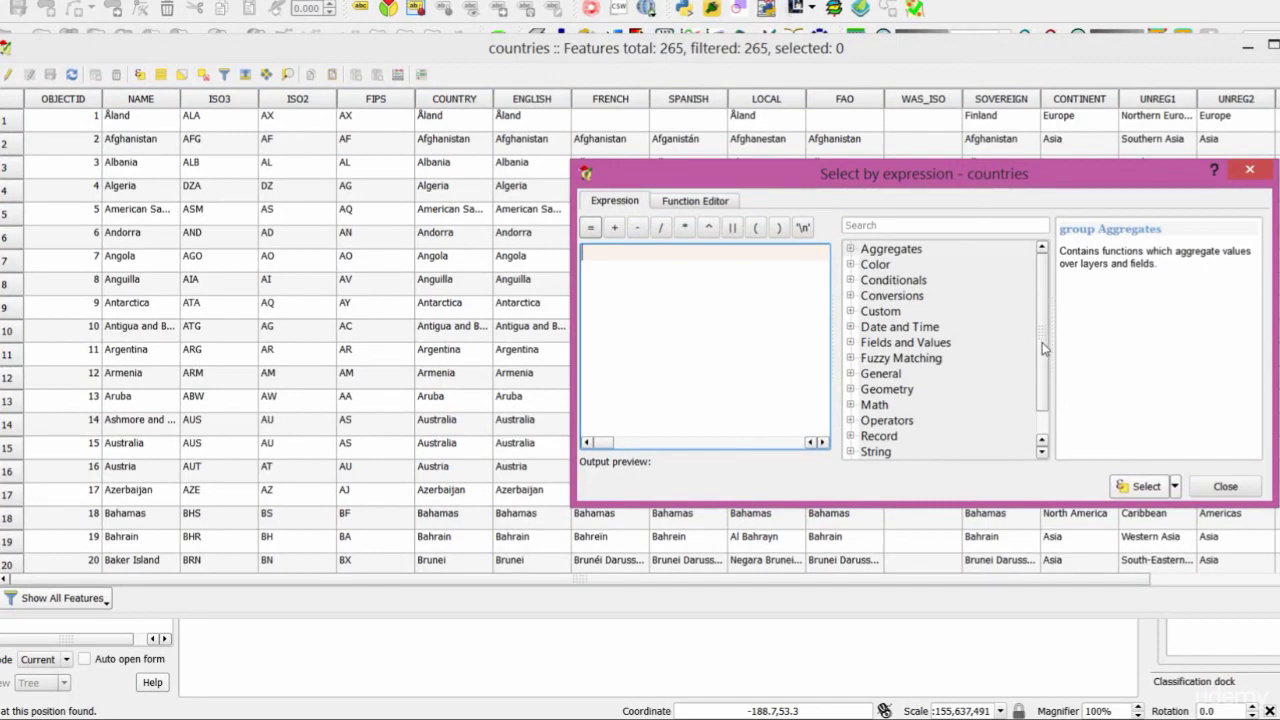
scroll(1042, 342, "down", 1)
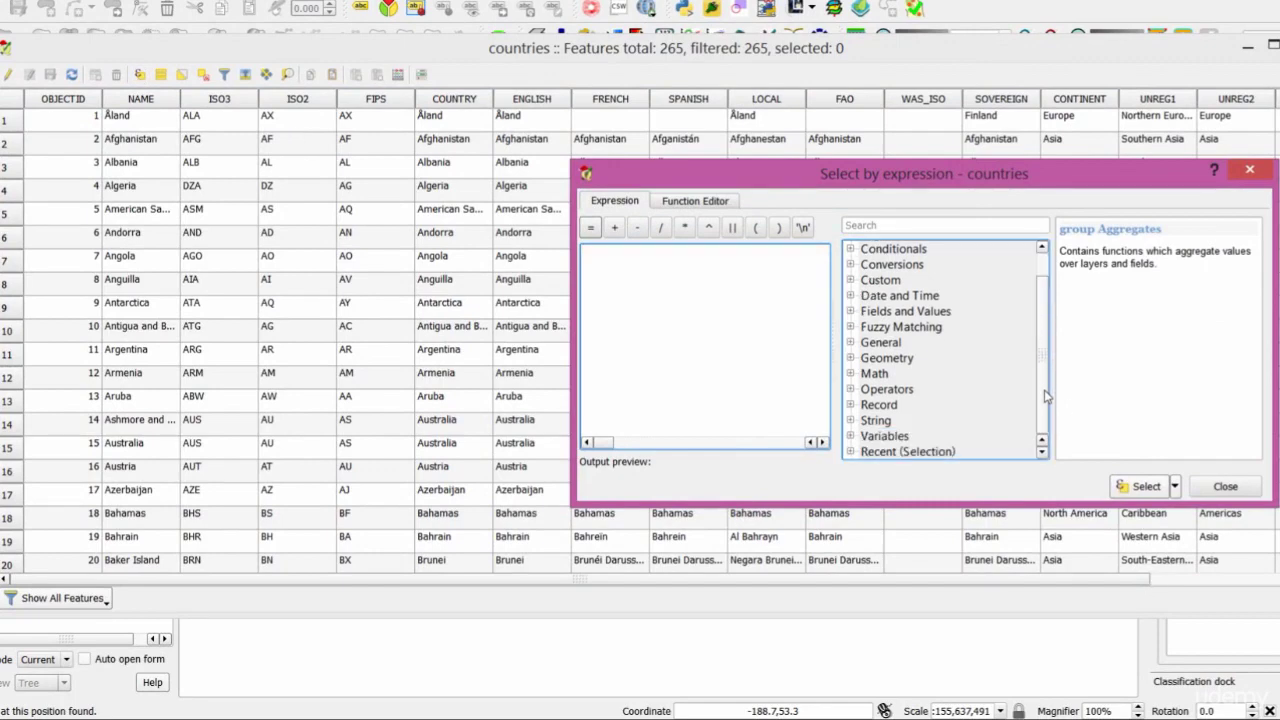
left_click(849, 453)
left_click_drag(1045, 330, 1048, 369)
scroll(1048, 375, "up", 1)
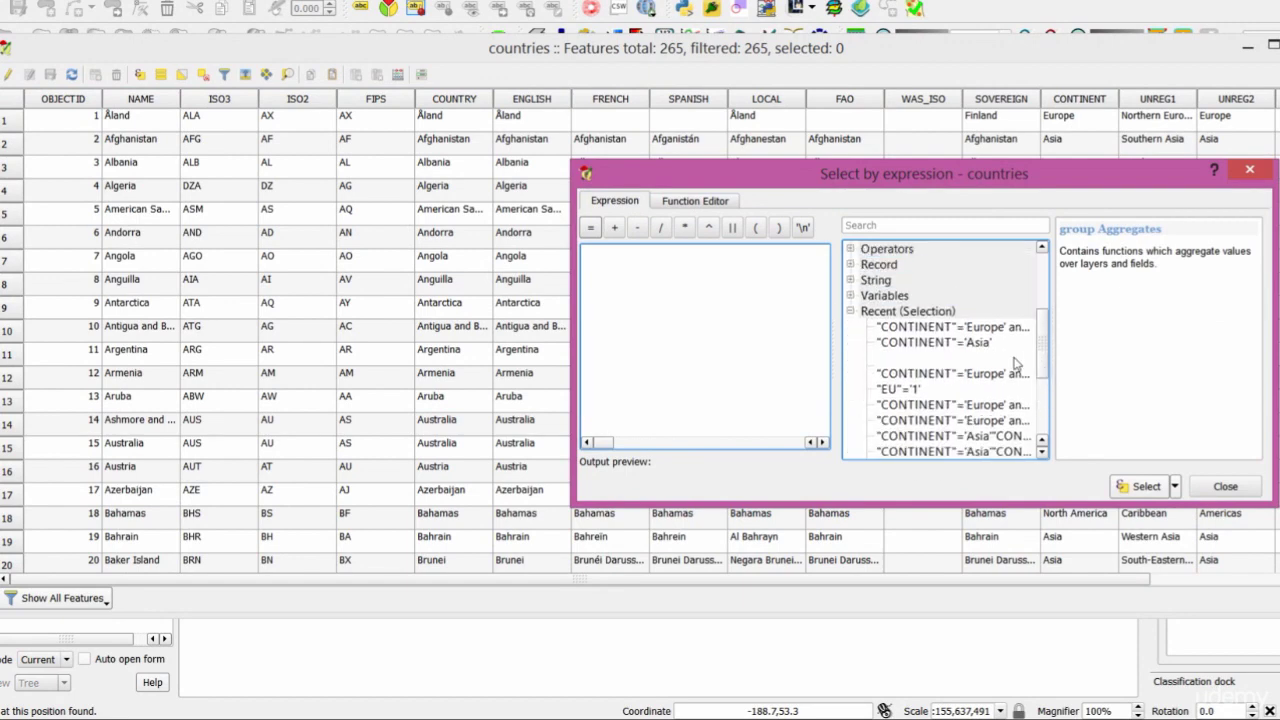
double_click(967, 346)
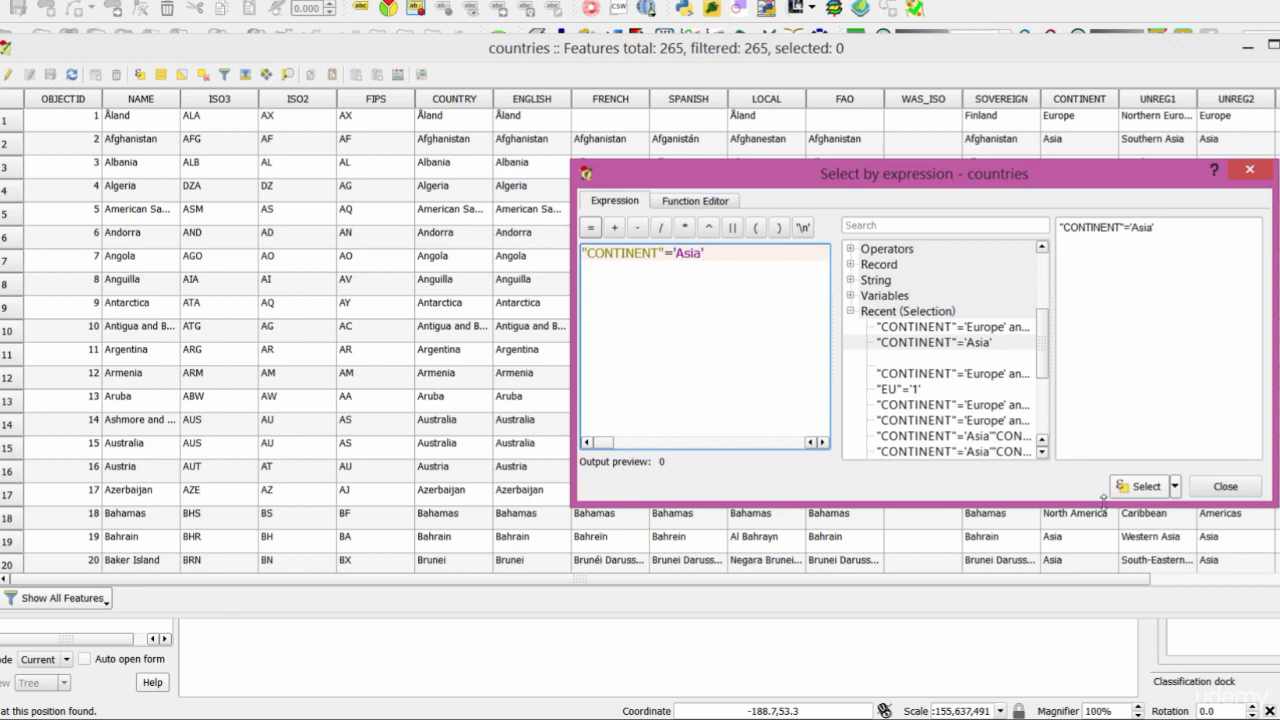
left_click(1143, 488)
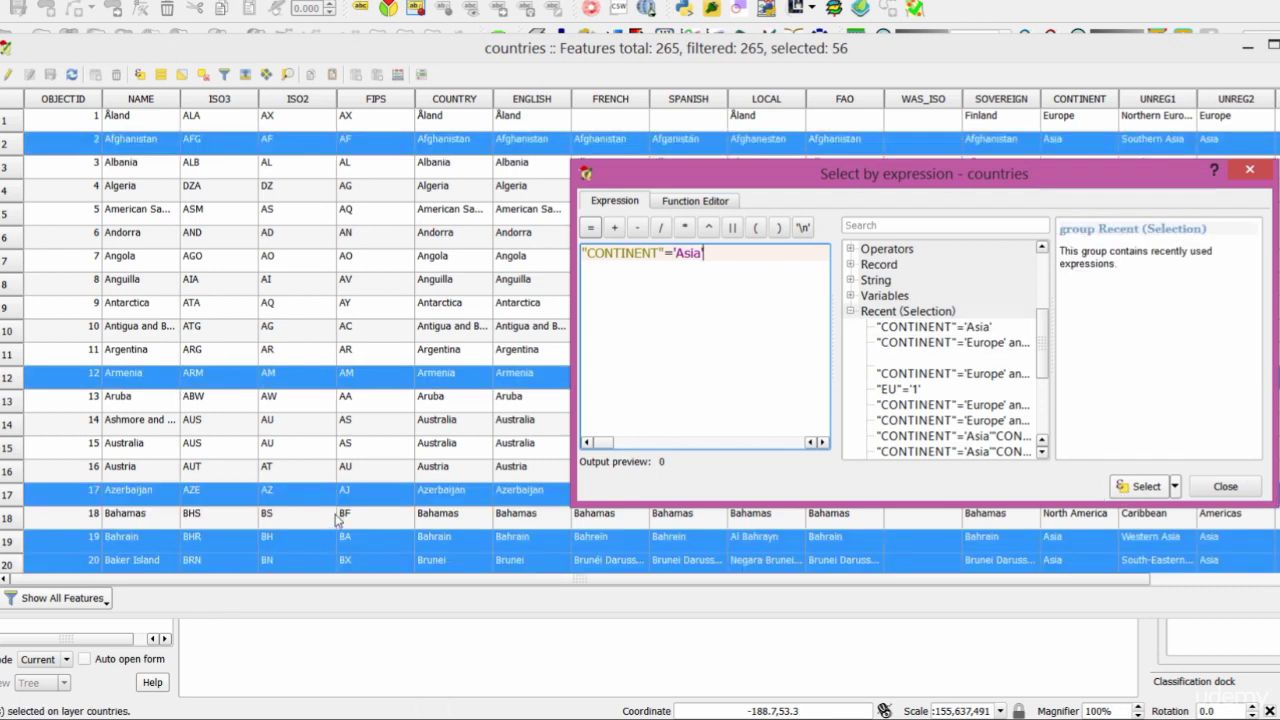
Minimize the attribute table and move the Select by expression dialog aside to examine the selected countries on the map
left_click(1273, 55)
left_click(1248, 49)
left_click_drag(1041, 184, 571, 386)
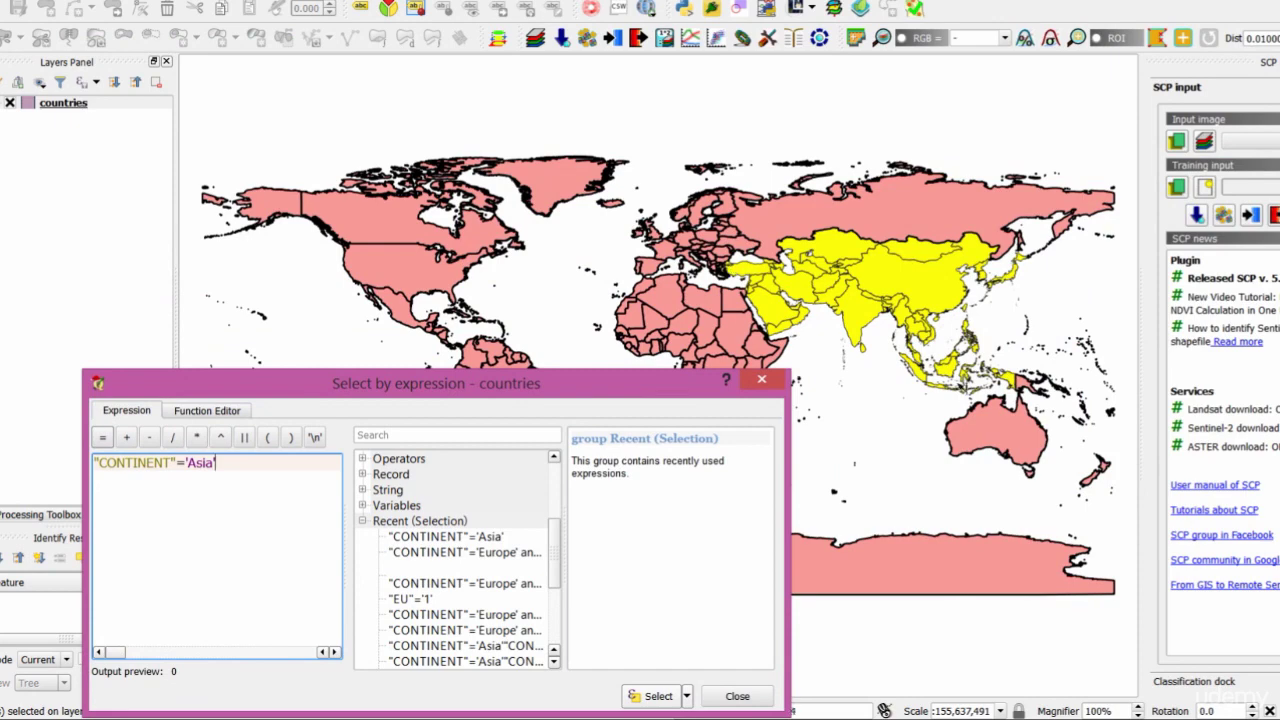
left_click_drag(603, 395, 799, 137)
Remove the countries matching "CONTINENT"='Asia' from the current selection
left_click(883, 440)
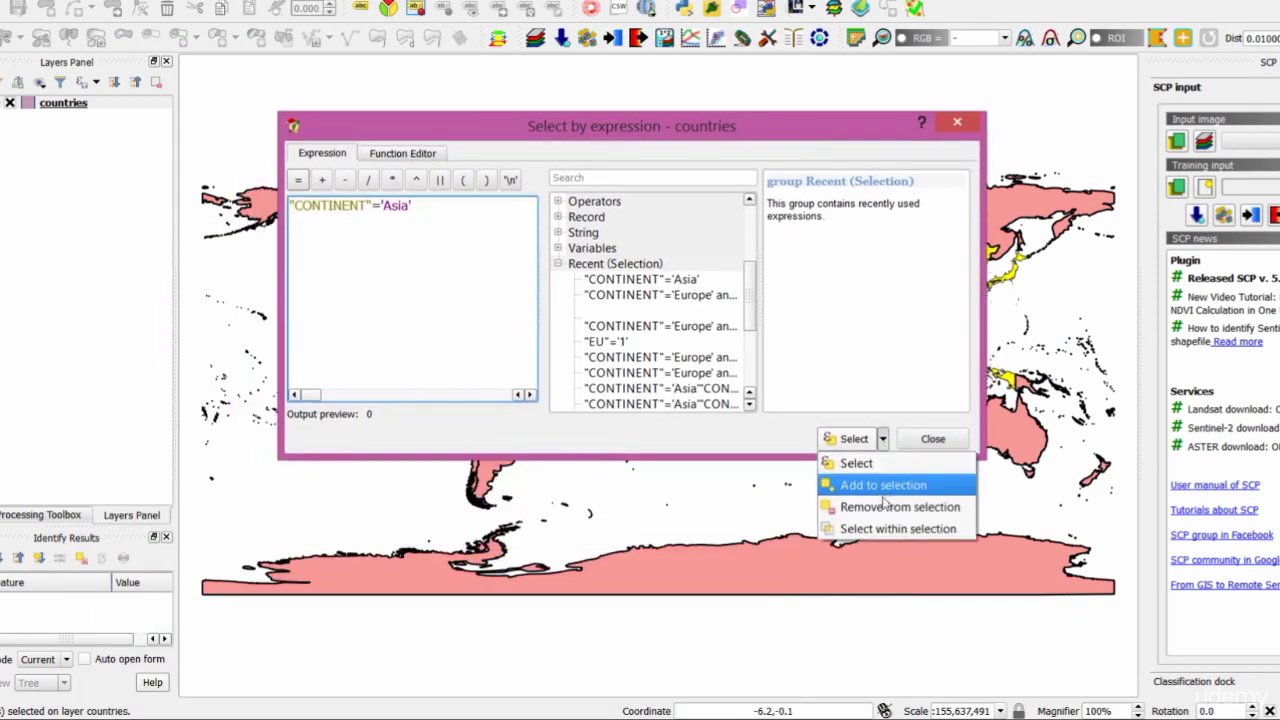
left_click(880, 485)
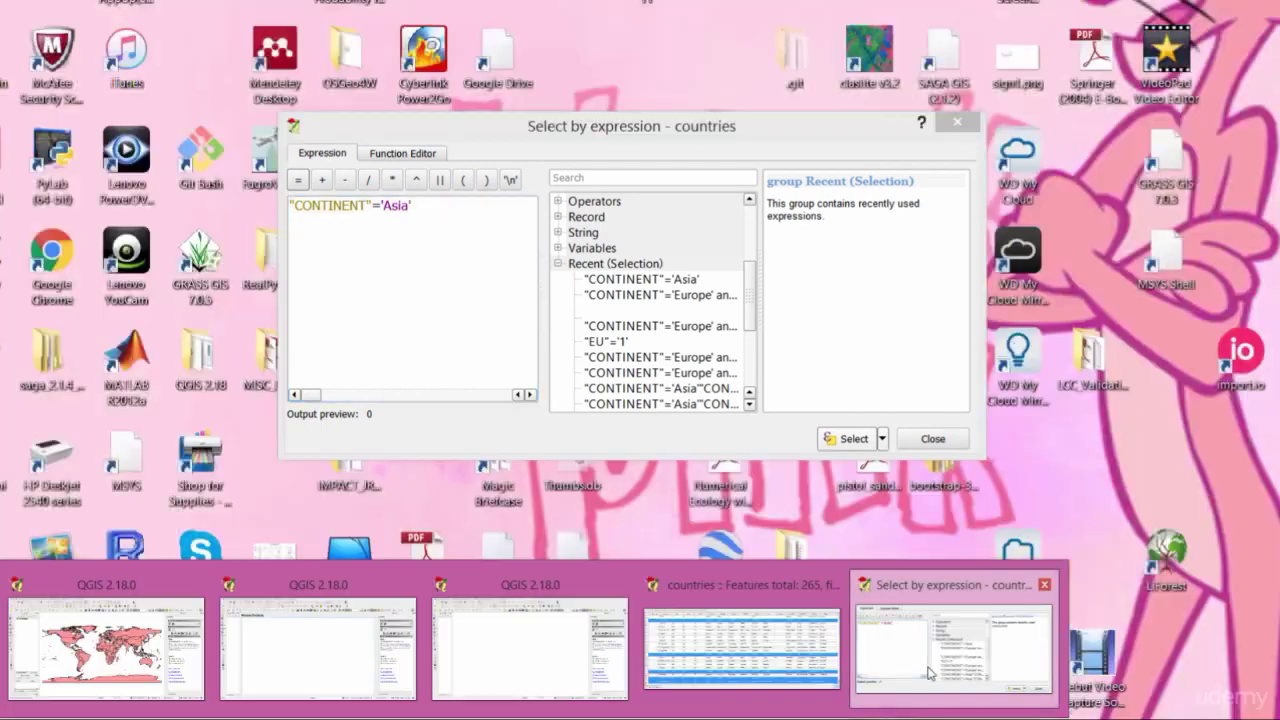
left_click(871, 677)
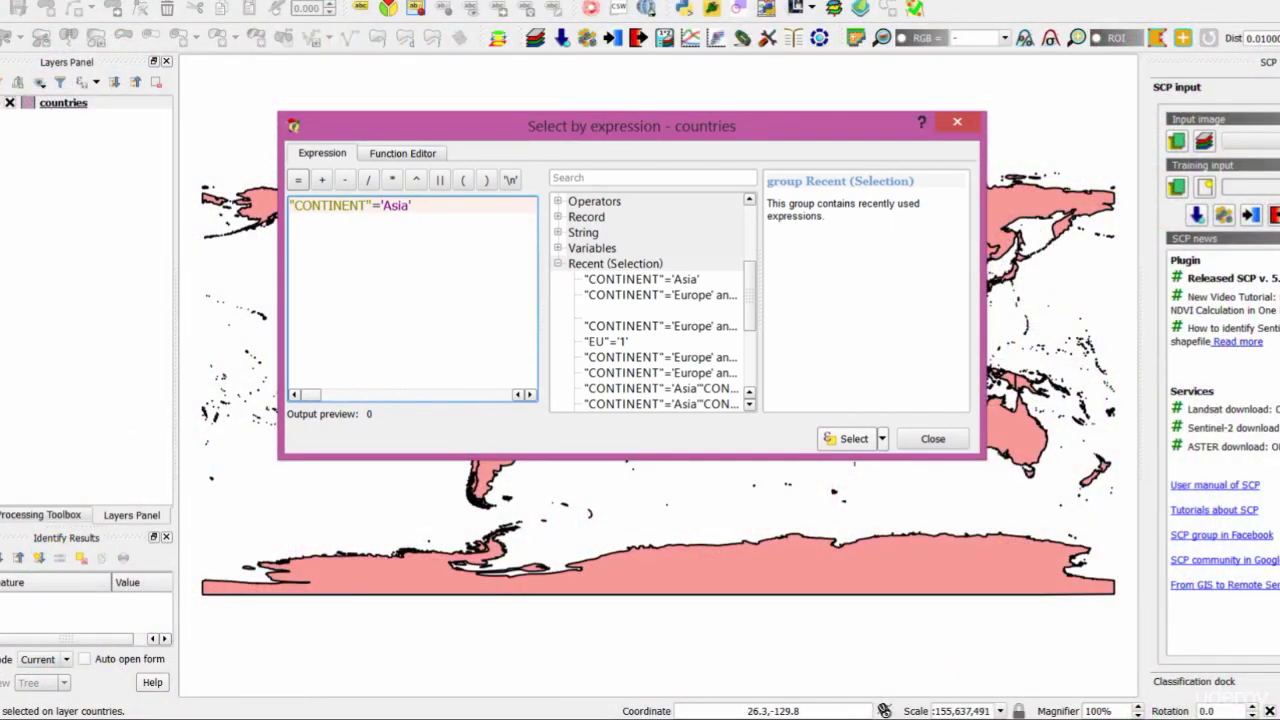
Return to the attribute table and select the EU member countries with the recent expression "EU"='1'
left_click(742, 638)
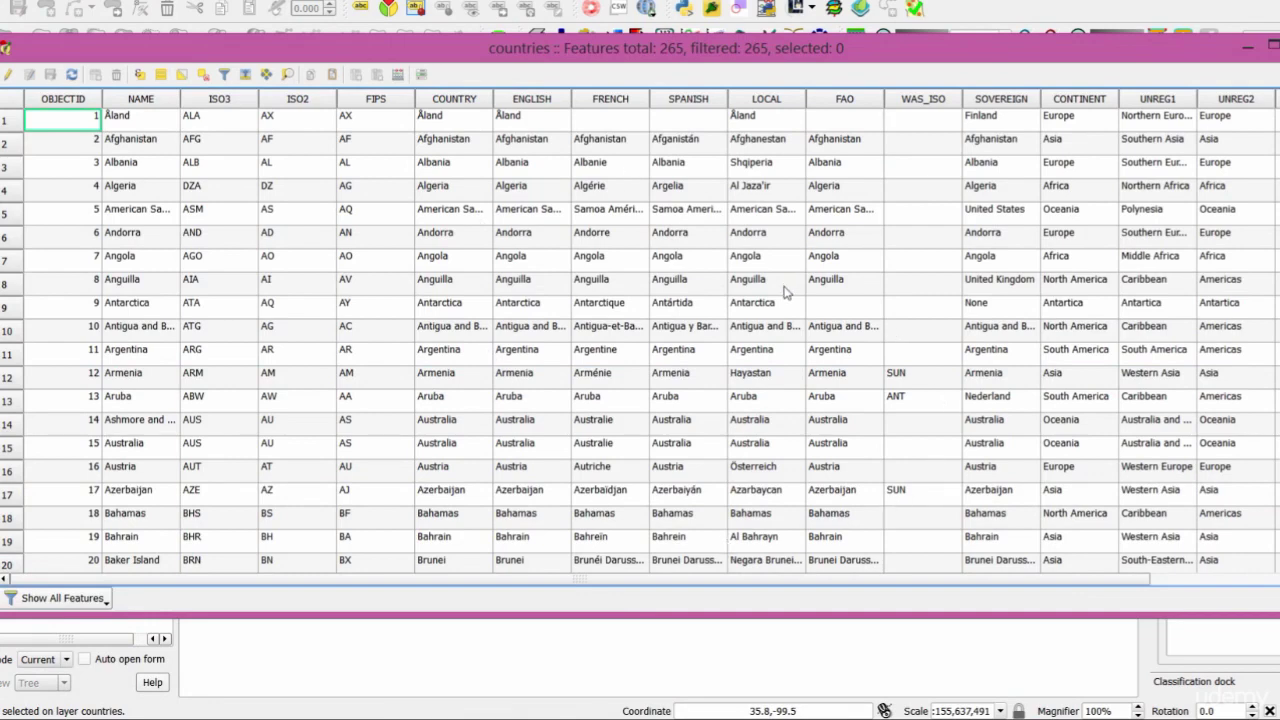
left_click(139, 76)
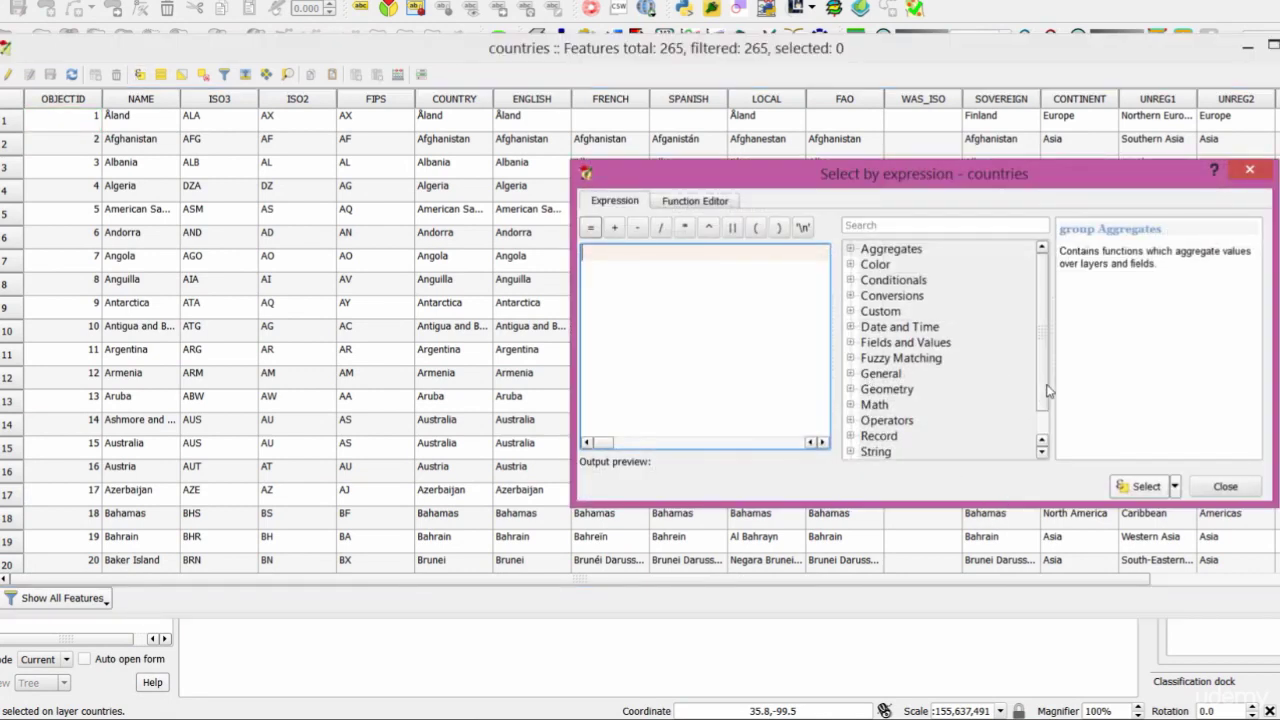
scroll(1046, 390, "down", 1)
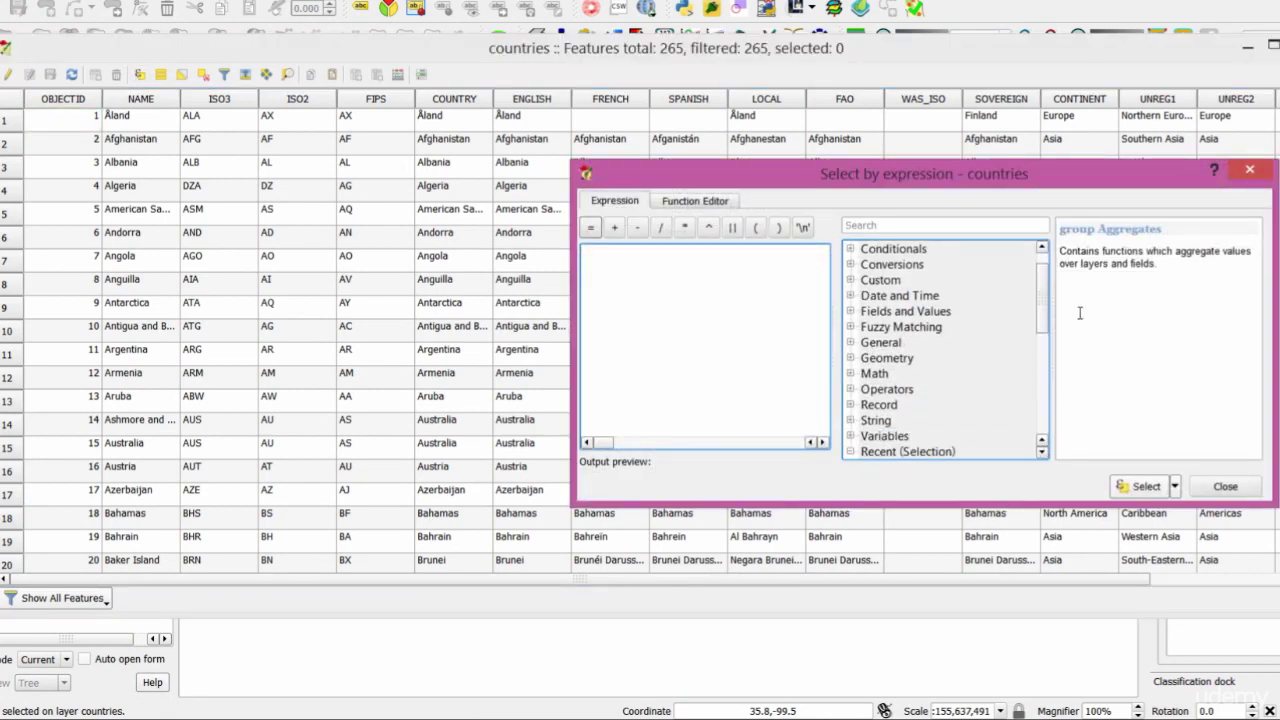
left_click_drag(1048, 317, 1048, 365)
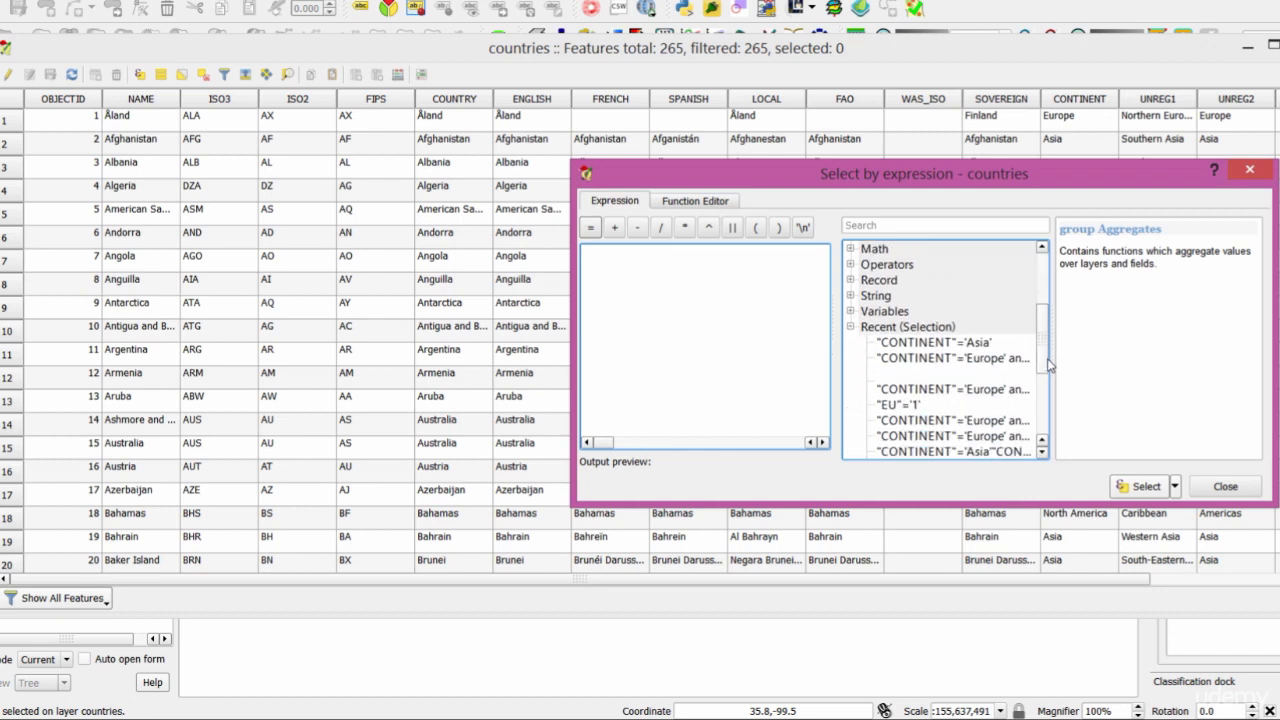
left_click(912, 405)
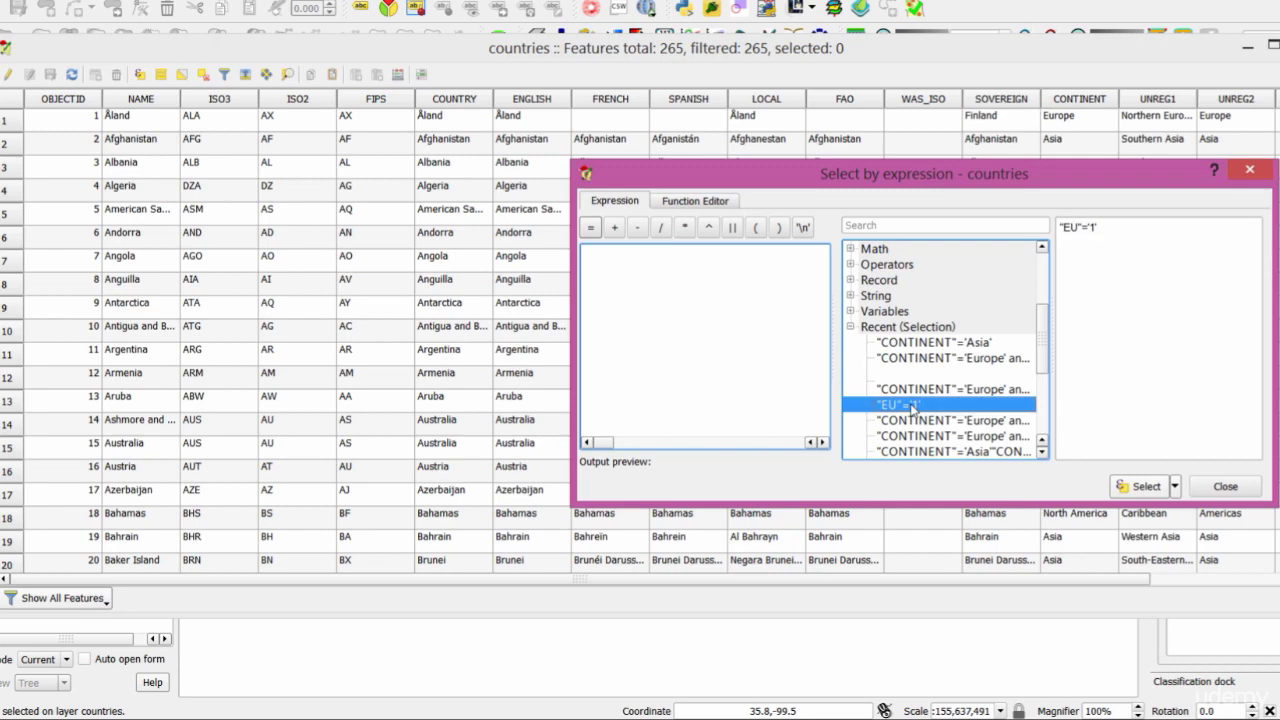
double_click(912, 405)
left_click(1140, 487)
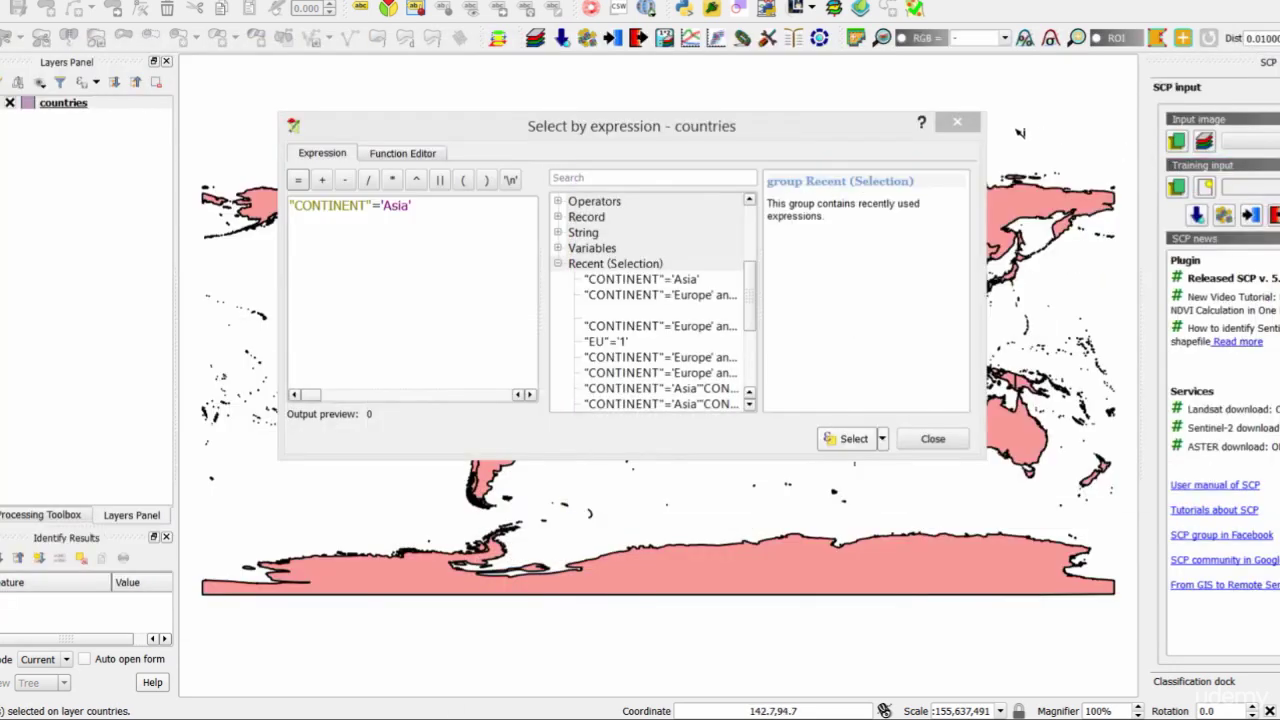
Uncover the map to view the EU selection, and try Remove from selection with the expression "CONTINENT"='Asia'
left_click_drag(861, 125, 982, 470)
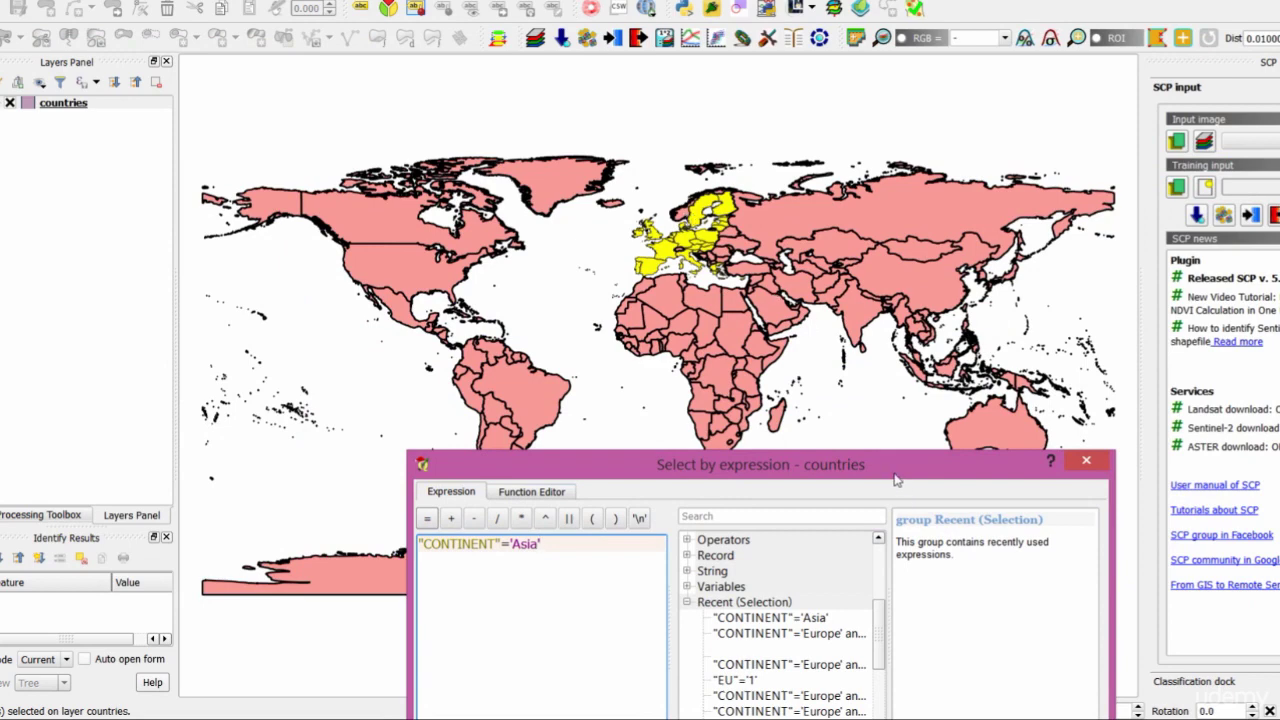
left_click_drag(892, 470, 845, 214)
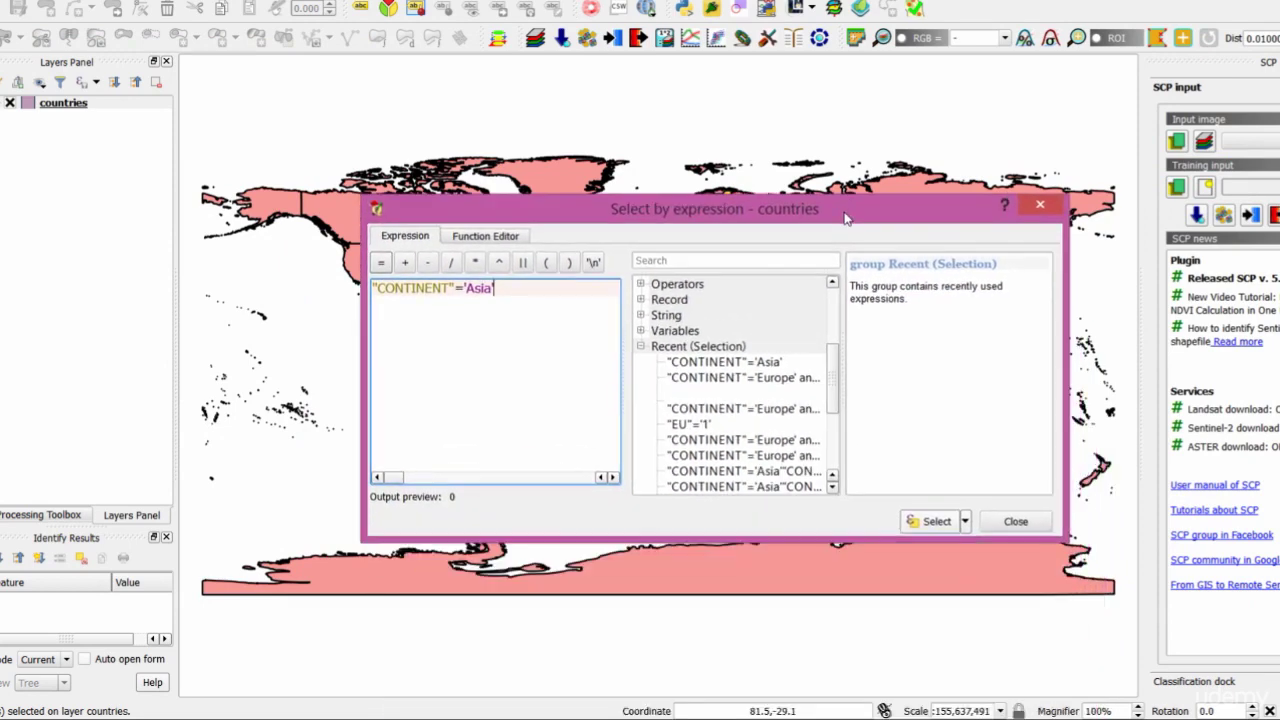
left_click(966, 521)
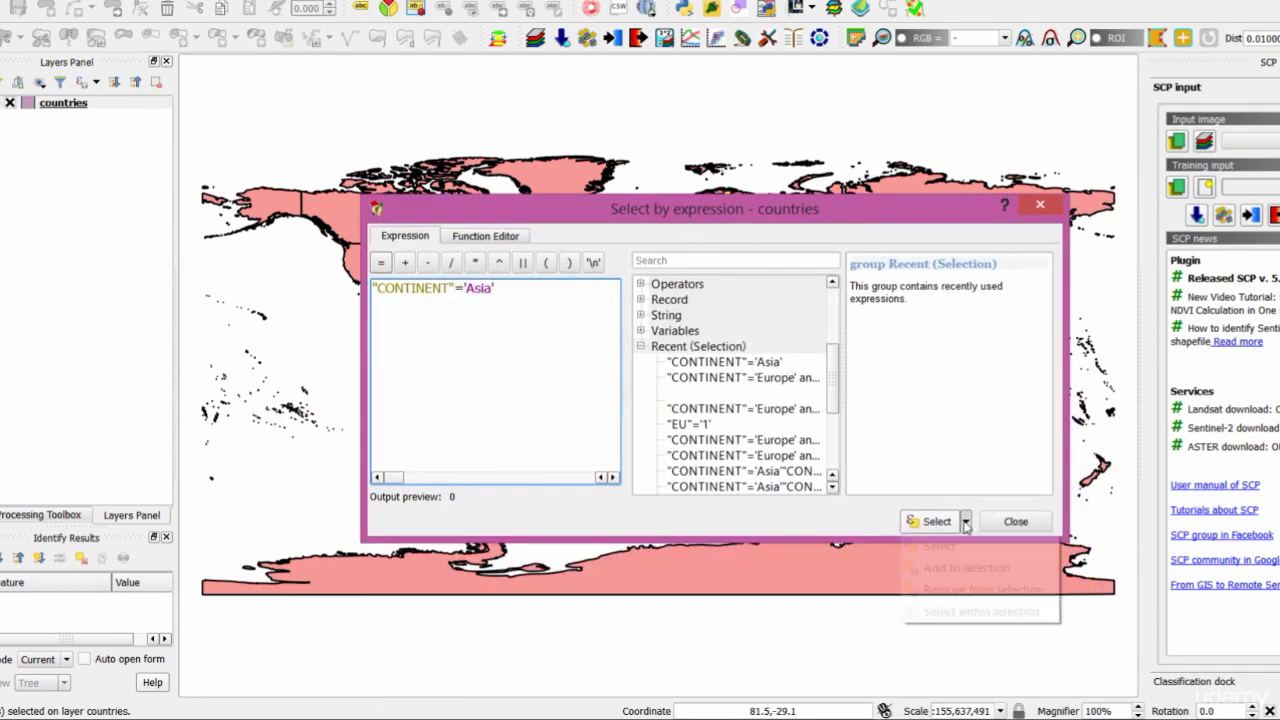
left_click(993, 590)
mouse_move(862, 660)
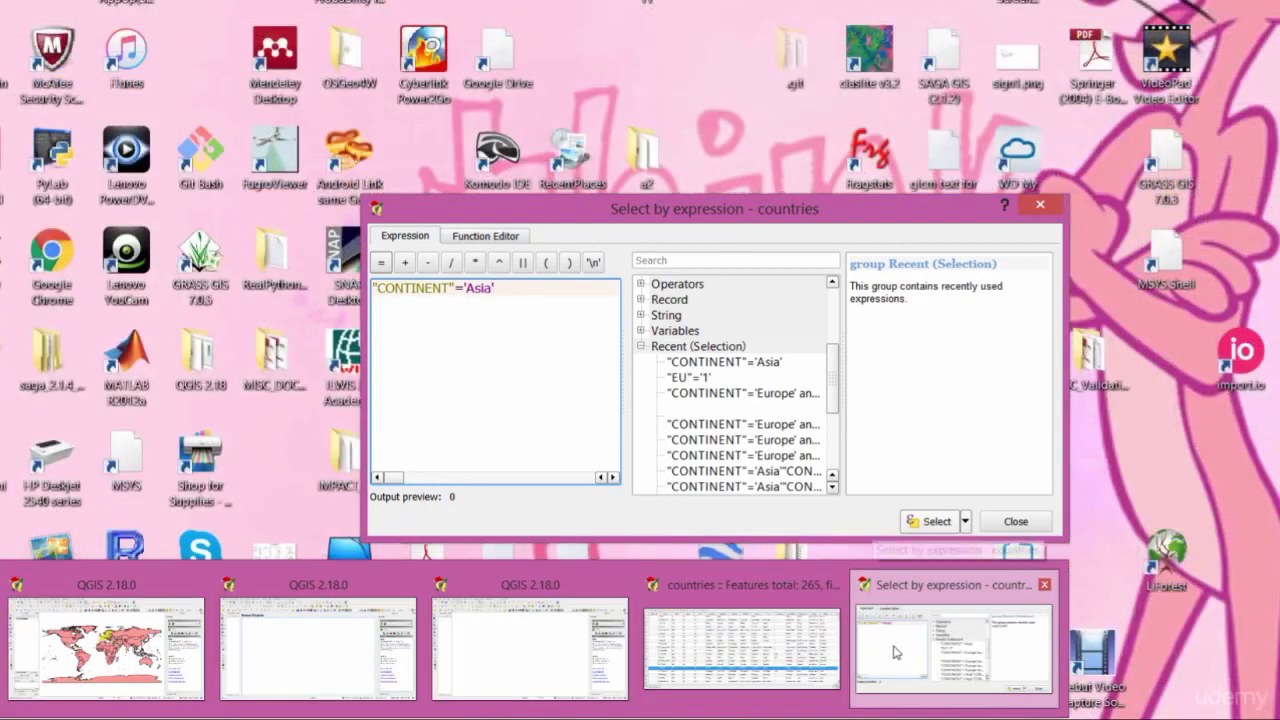
left_click(898, 652)
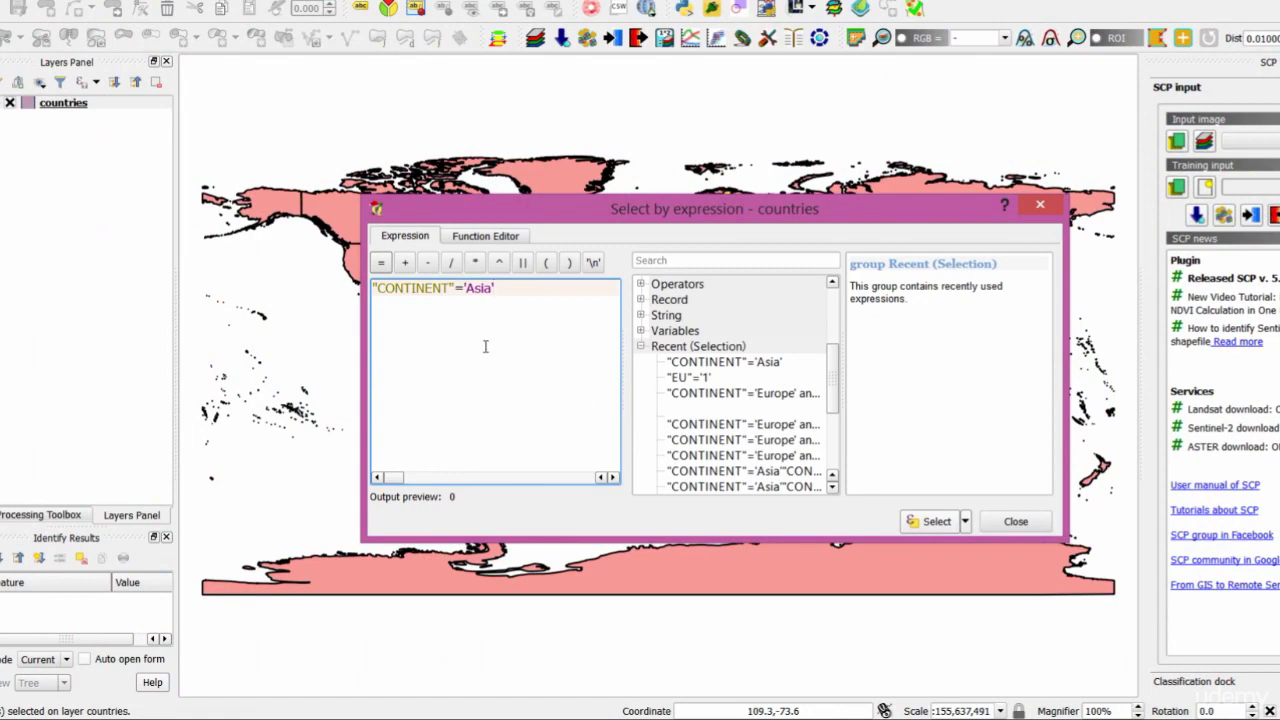
Change the continent value in the selection expression so that it reads "CONTINENT"='Europe'
key("BackSpace")
key("BackSpace")
key("BackSpace")
key("BackSpace")
key("BackSpace")
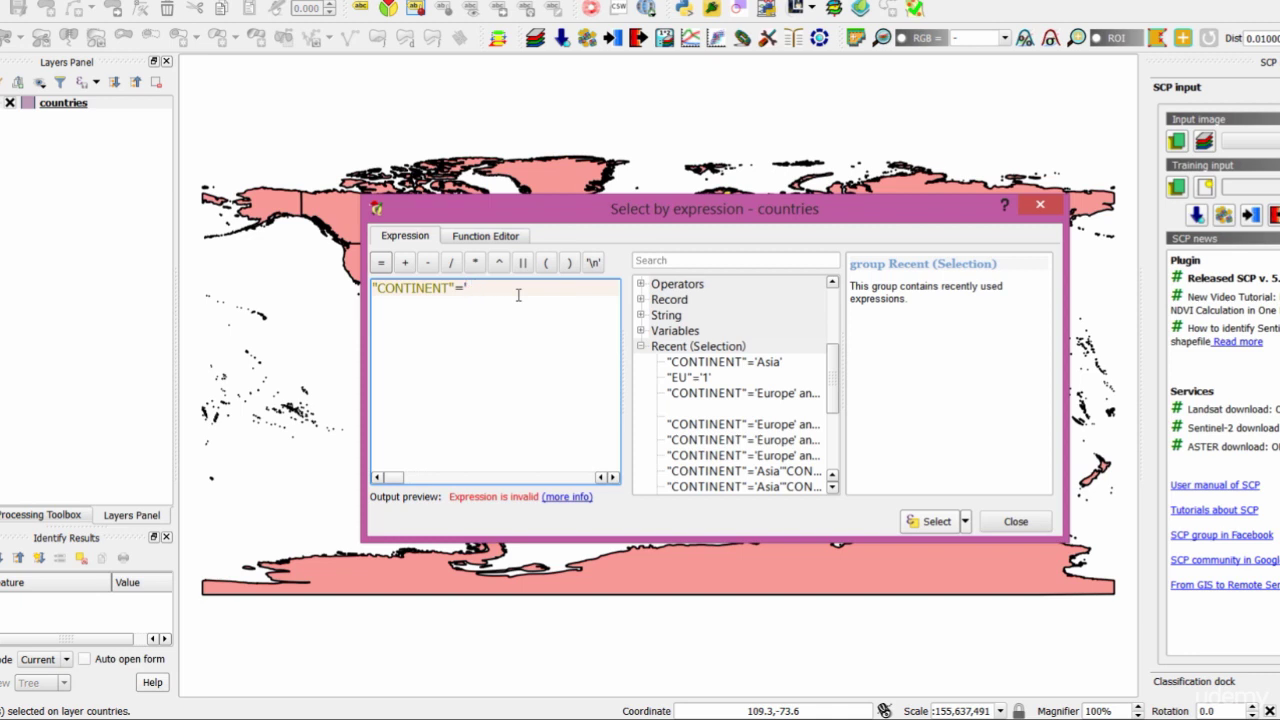
type("Europe'")
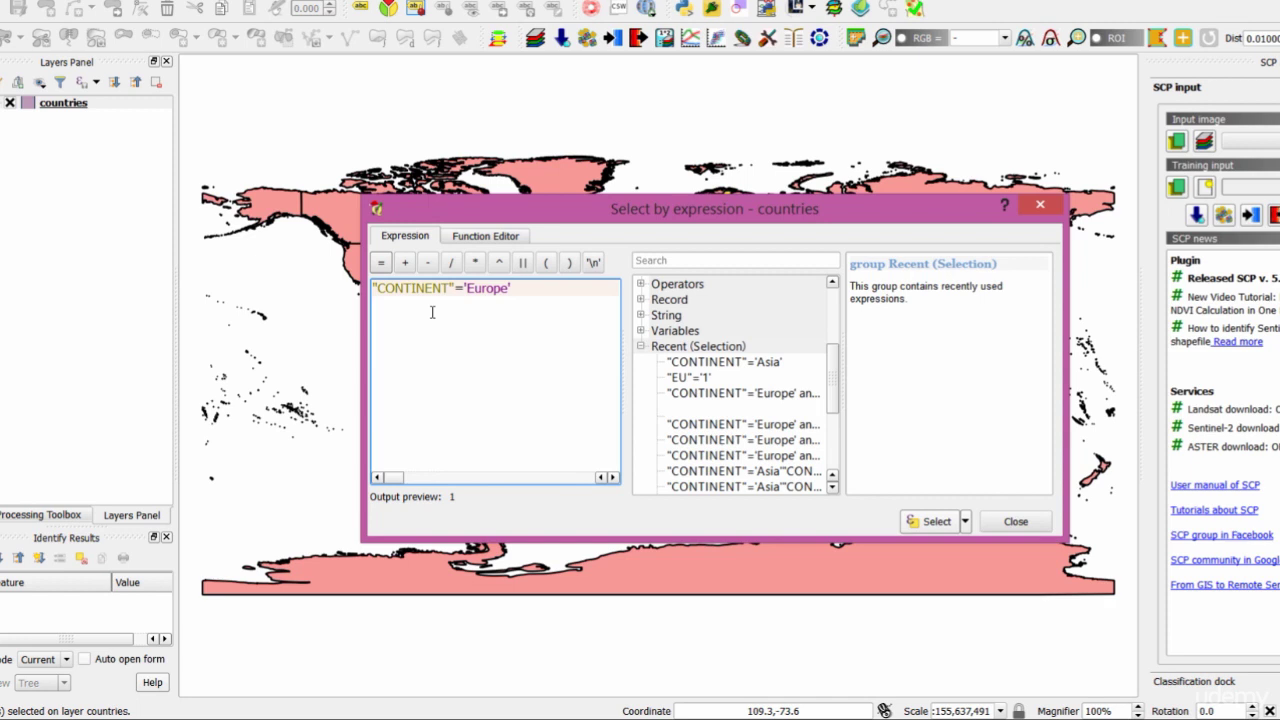
Extend the expression with and "SQKM"<12000 and select the matching countries
type("an")
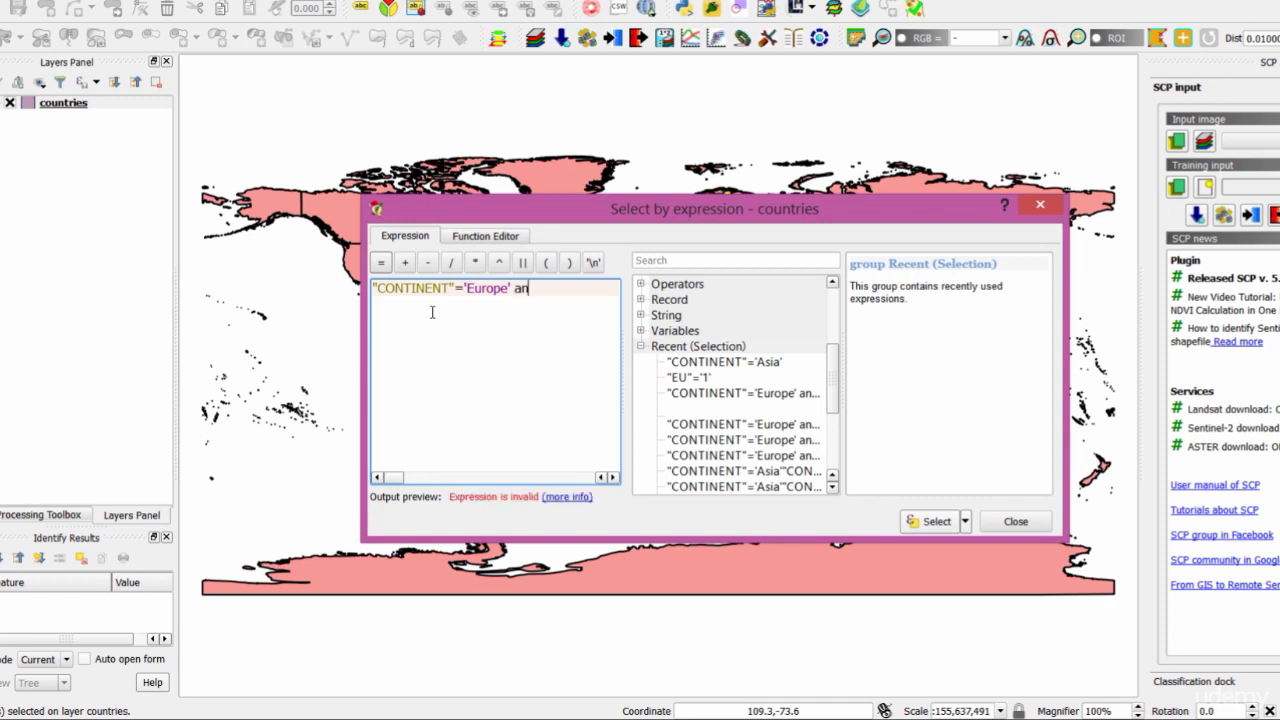
type("d ")
type("\"SO")
type("KM")
type("\"")
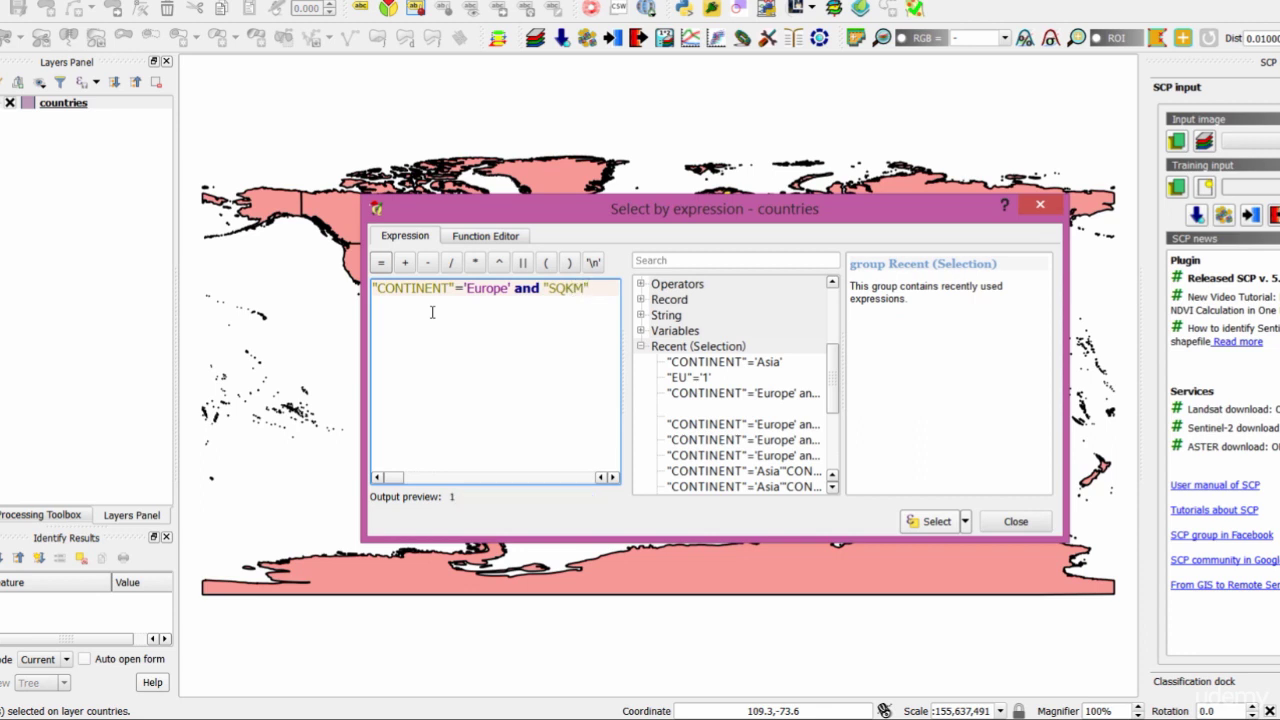
type("<12000")
left_click(930, 521)
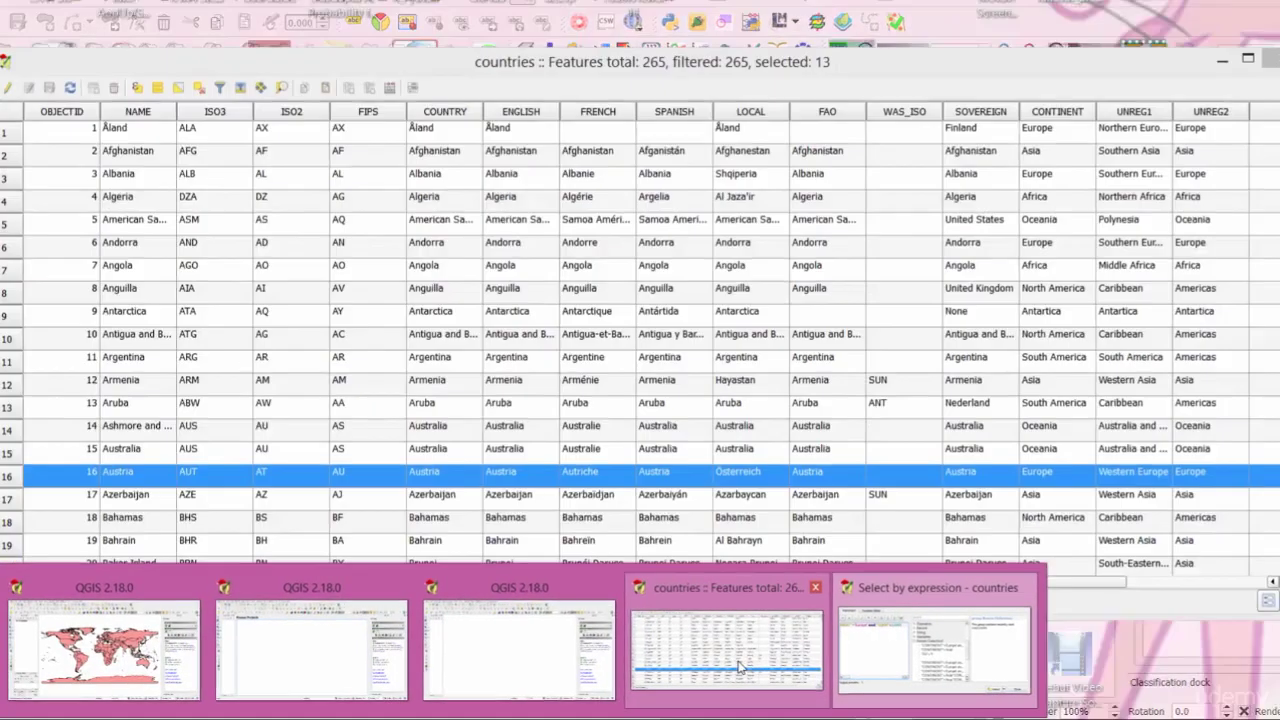
Return to the attribute table and examine the CONTINENT and SQKM values of the selected rows
left_click(737, 640)
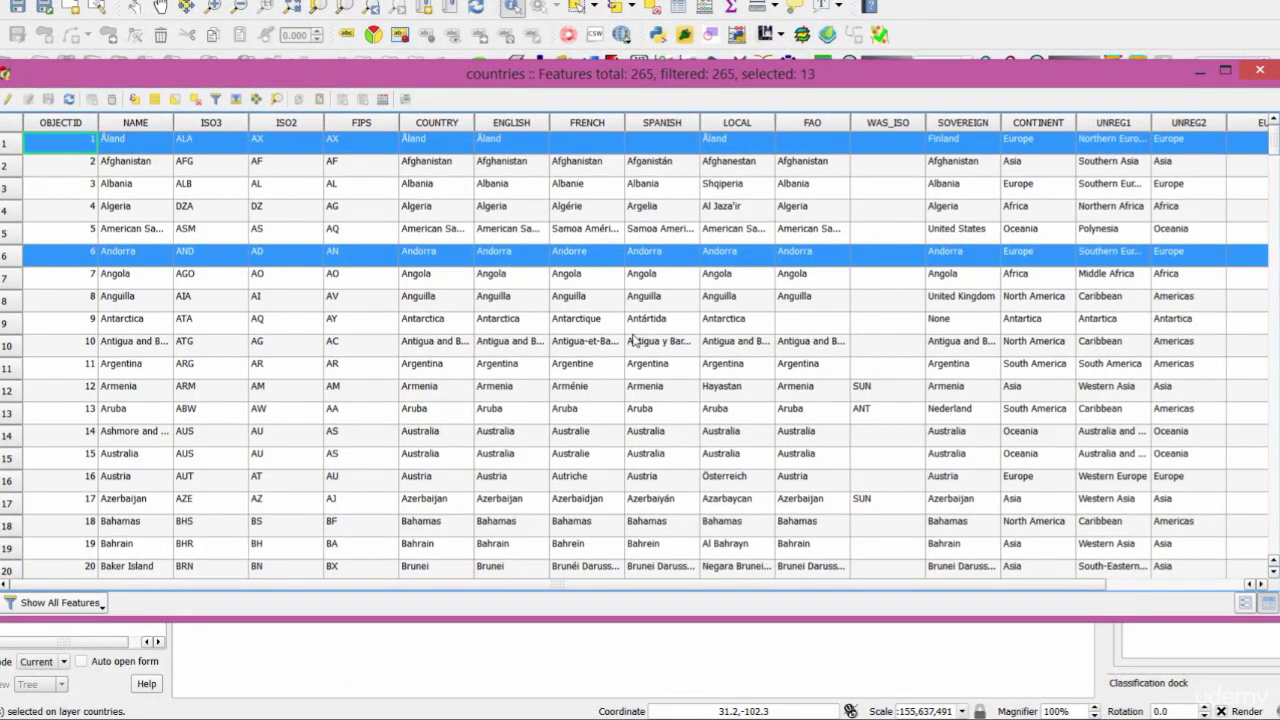
scroll(640, 340, "down", 3)
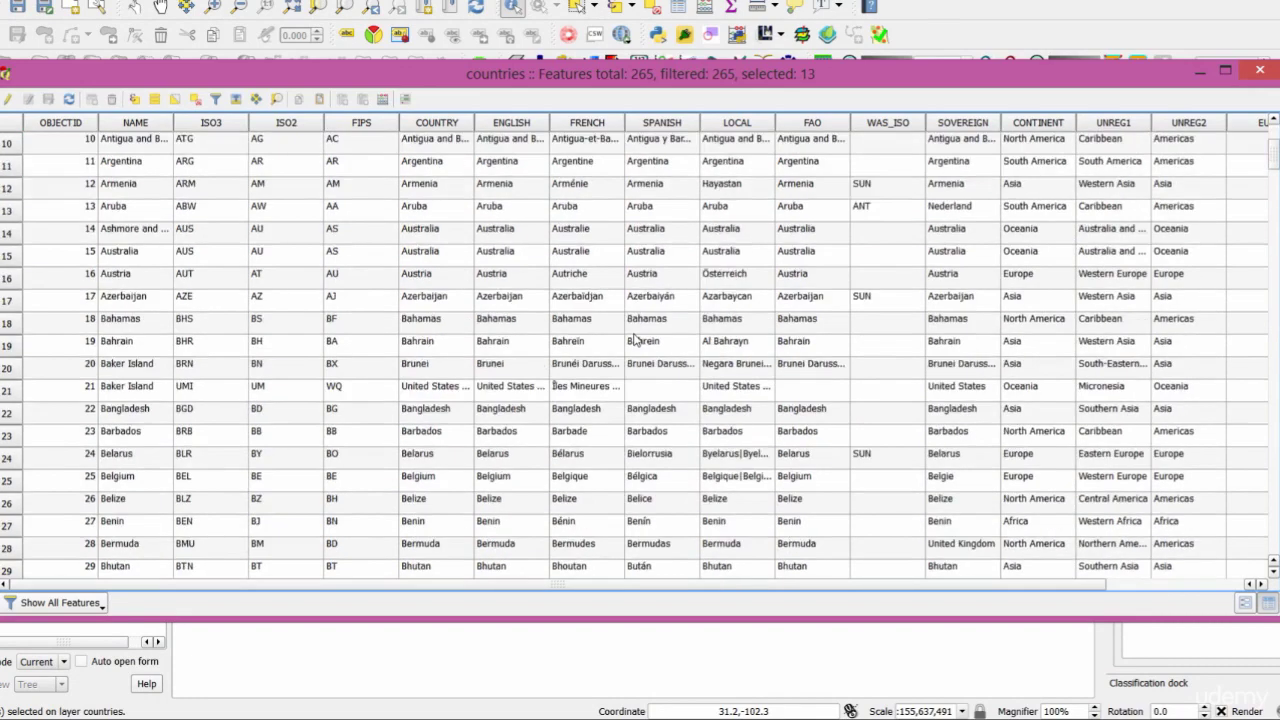
scroll(643, 340, "up", 3)
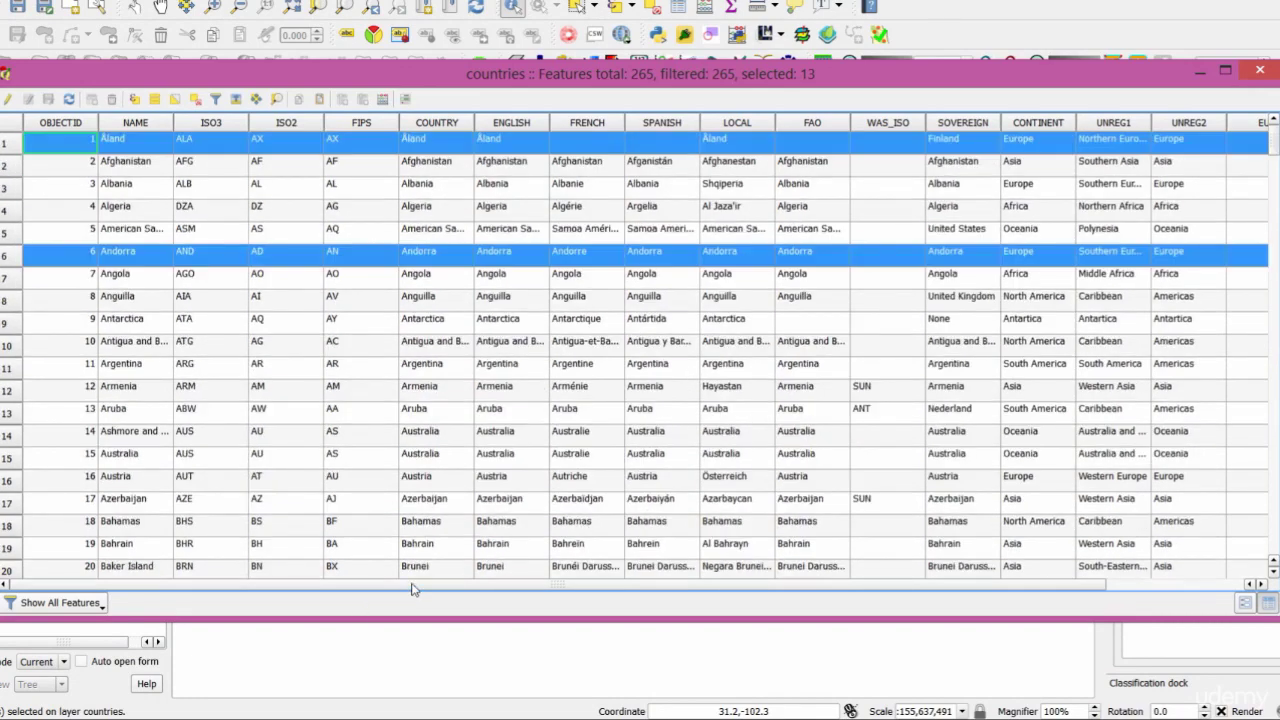
left_click_drag(414, 588, 614, 593)
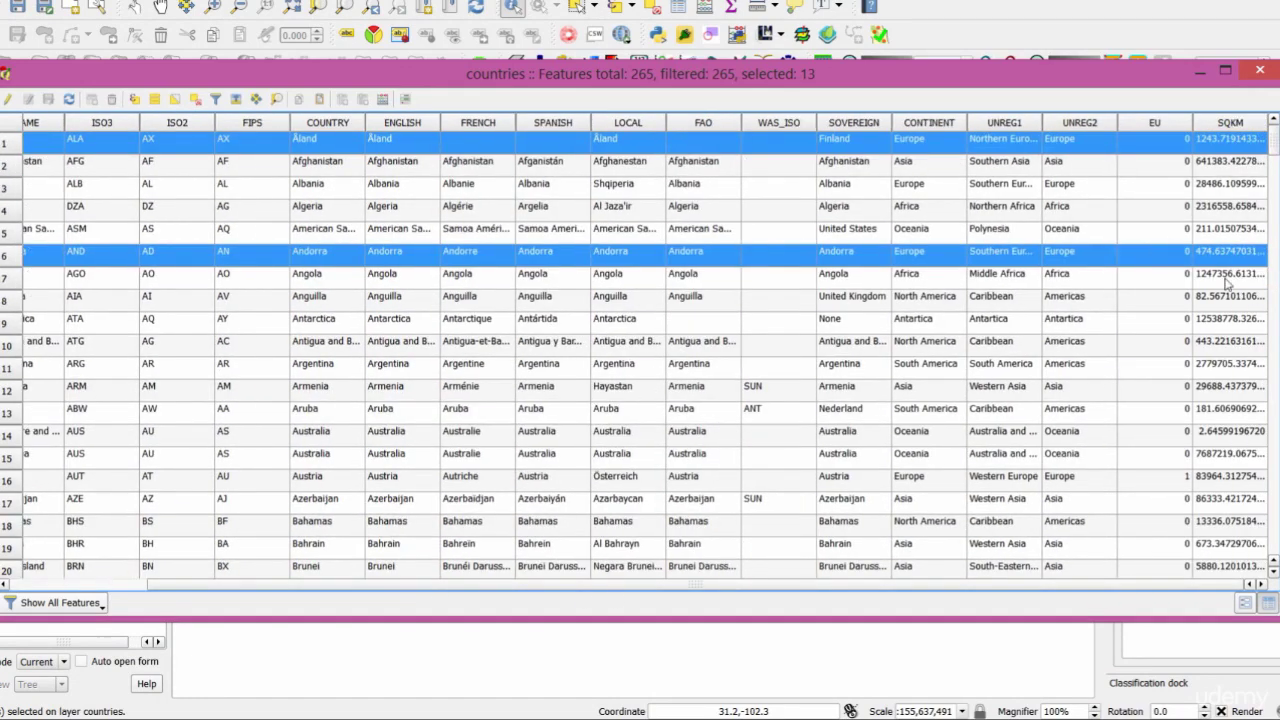
scroll(1205, 296, "down", 17)
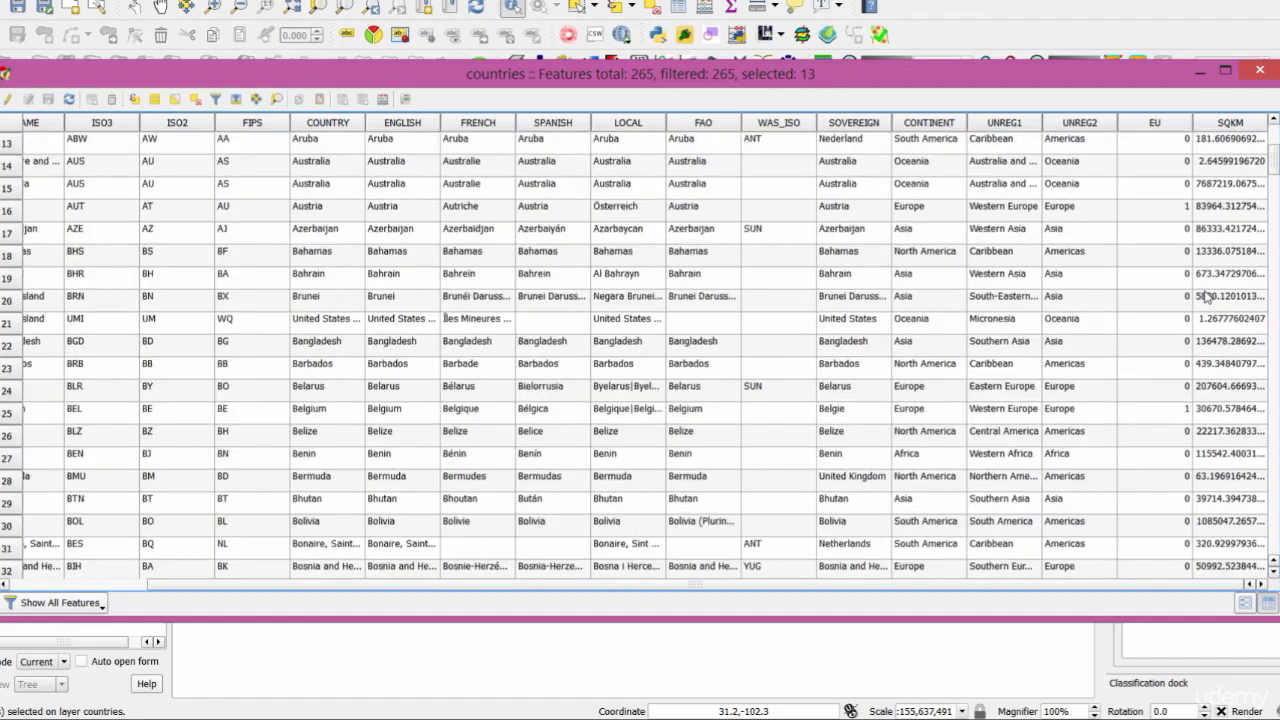
scroll(1170, 330, "down", 5)
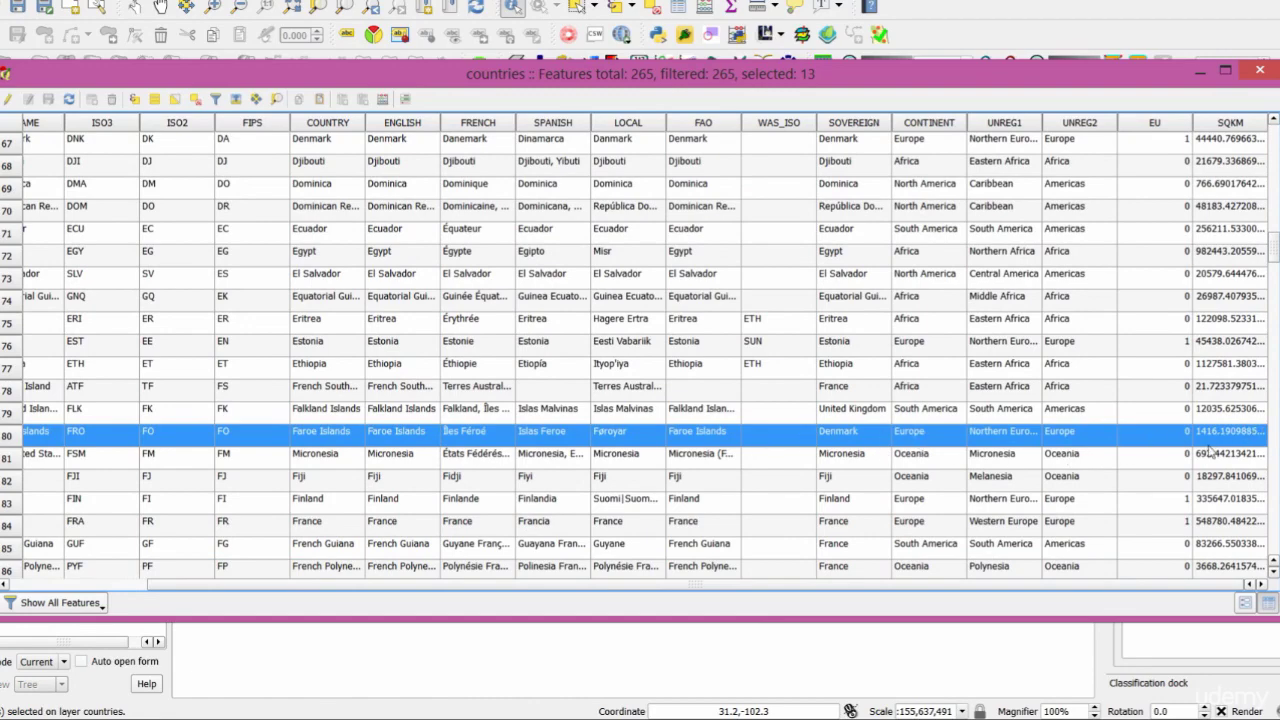
scroll(1220, 435, "down", 4)
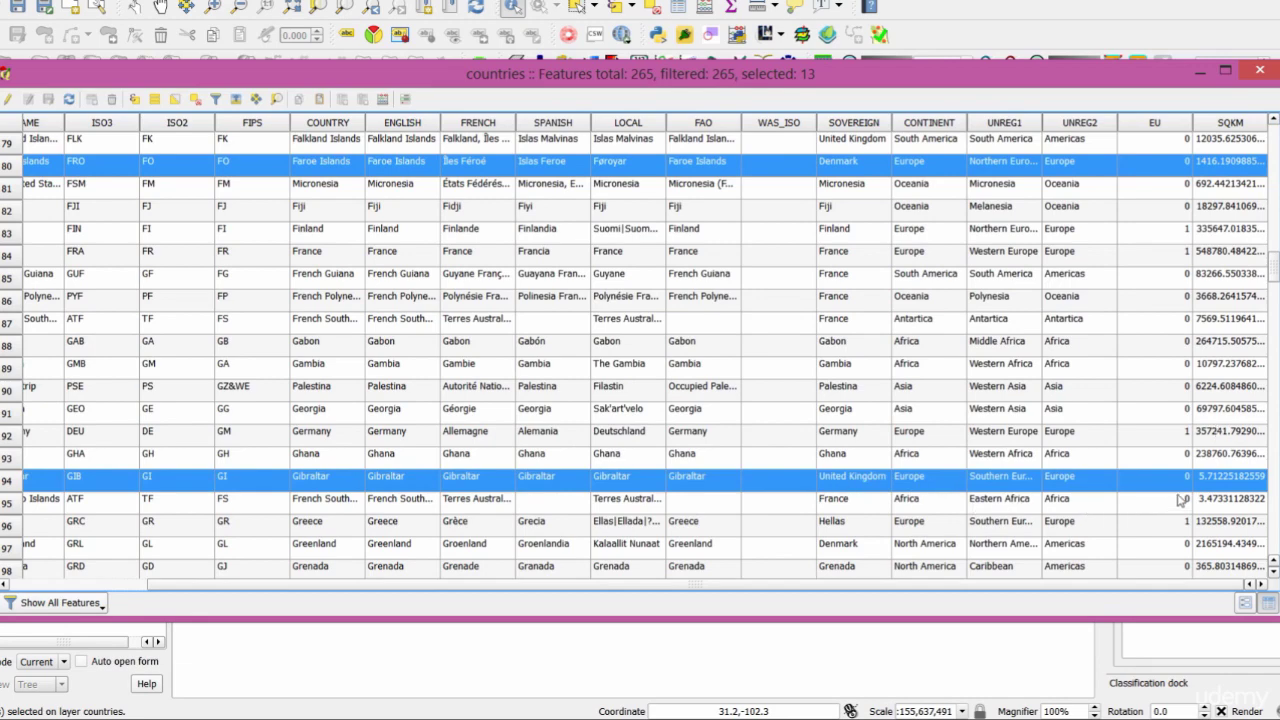
scroll(1180, 495, "down", 3)
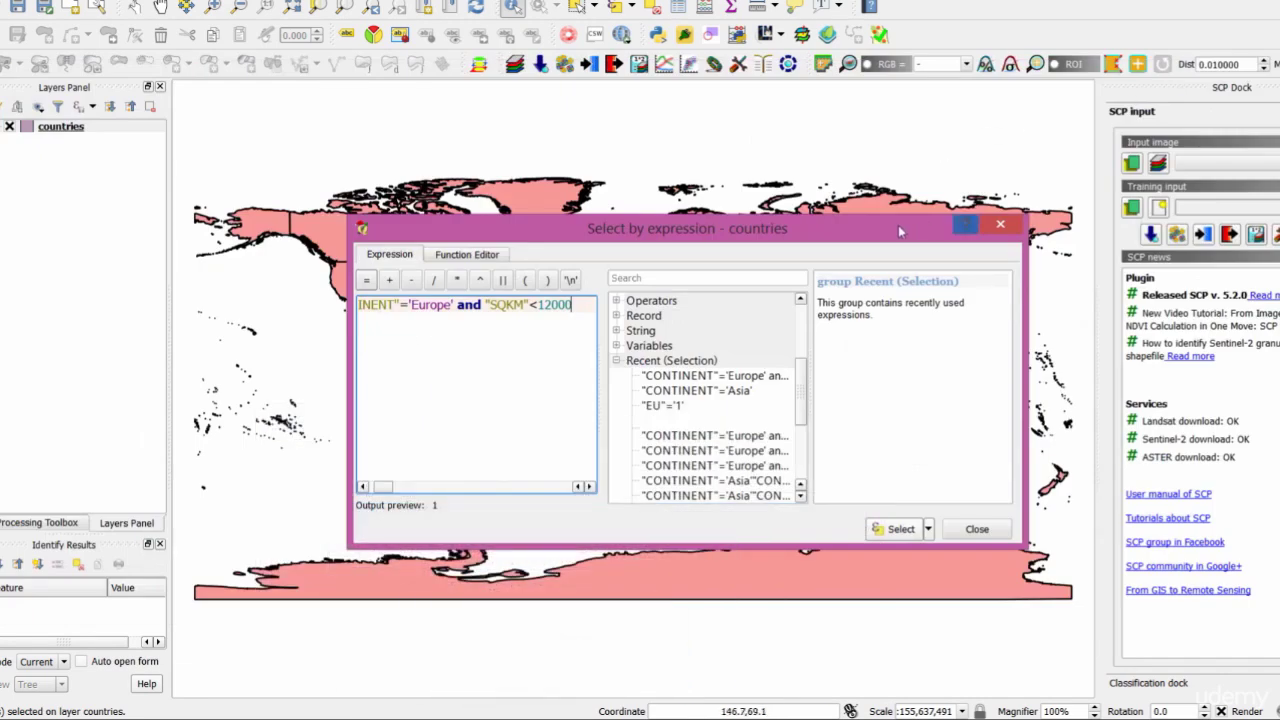
Close the Select by expression dialog and bring Europe into view on the map to examine the selected countries
left_click_drag(375, 218, 815, 264)
scroll(569, 297, "up", 5)
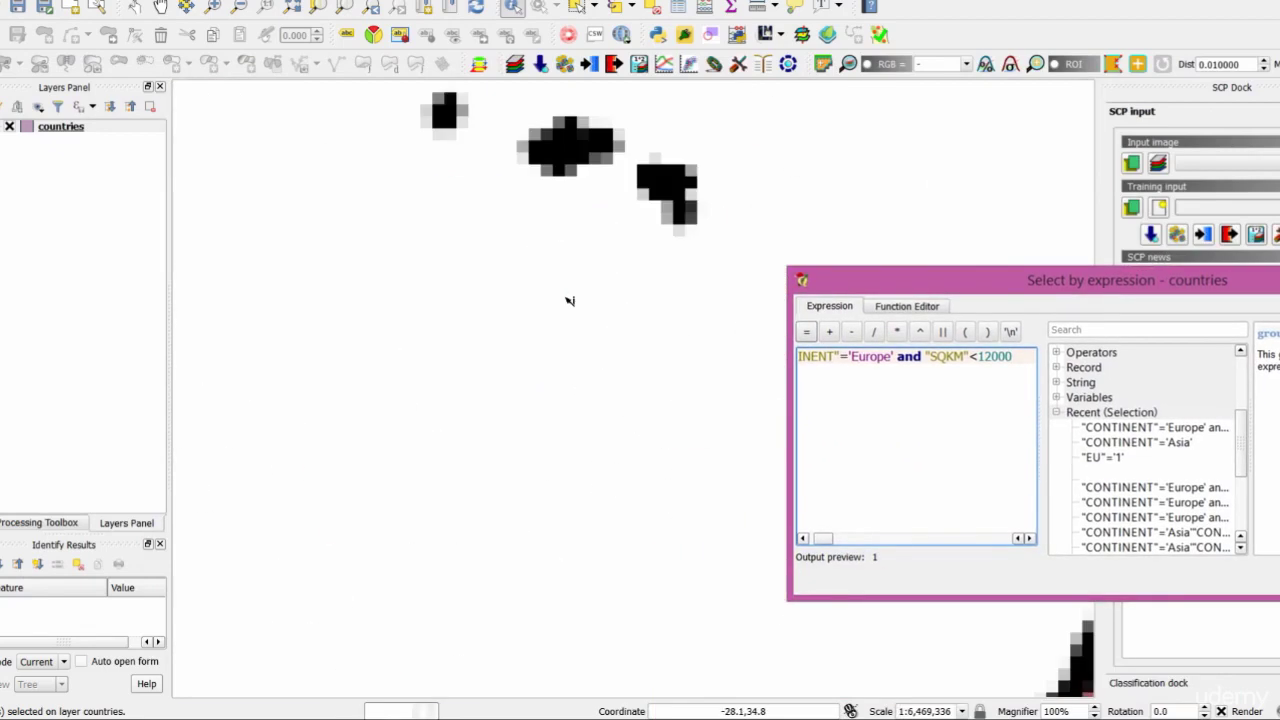
scroll(651, 303, "down", 4)
scroll(620, 287, "up", 2)
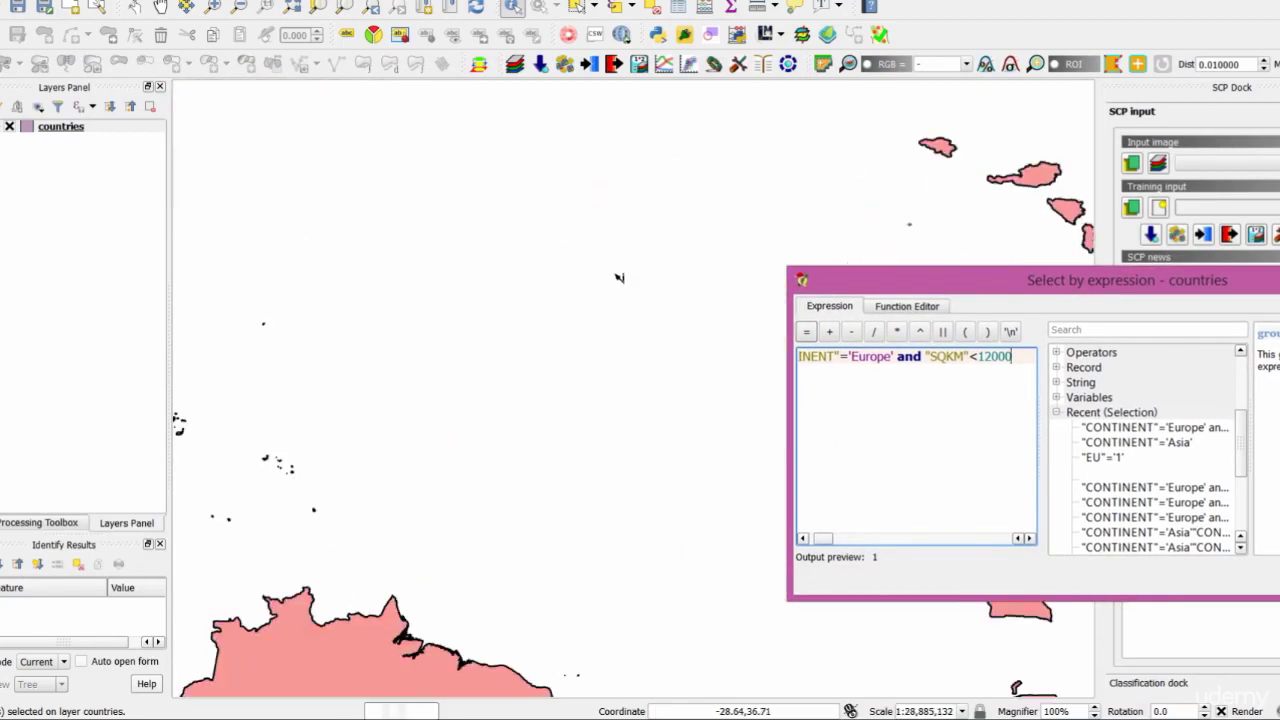
key("Escape")
left_click_drag(803, 163, 400, 238)
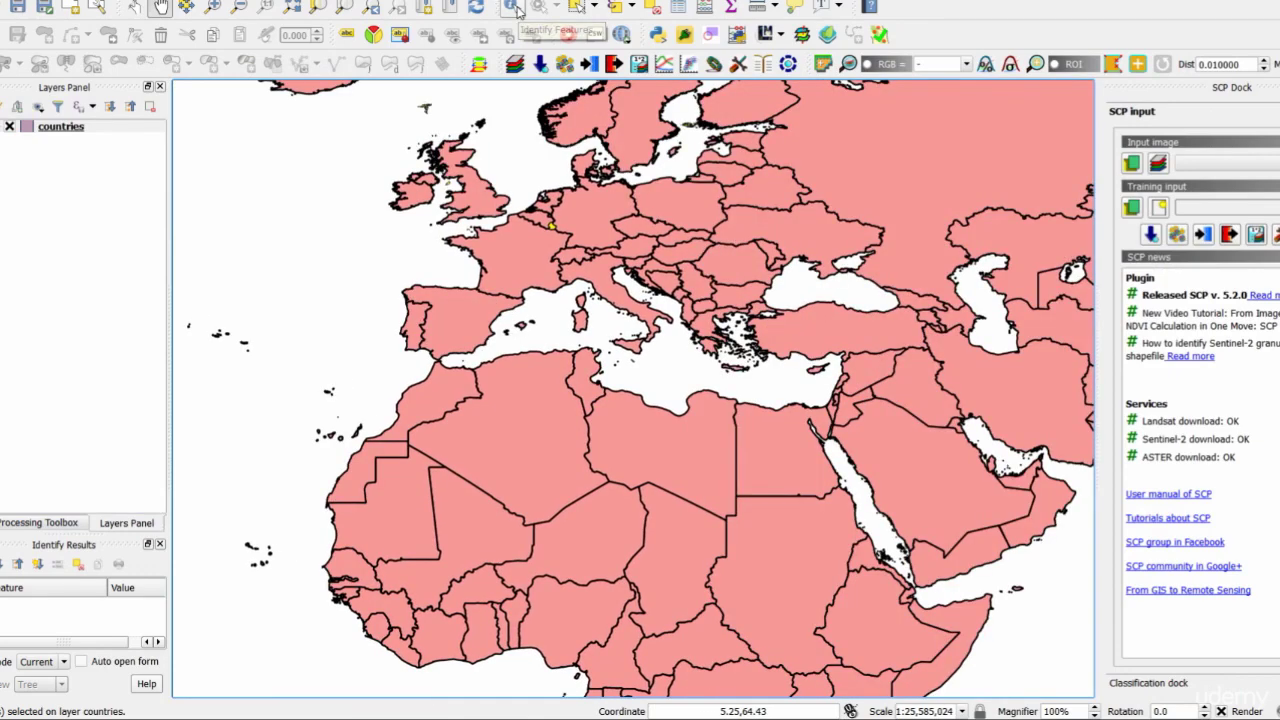
Identify the small selected island between Ireland and Great Britain with the Identify Features tool
left_click(514, 8)
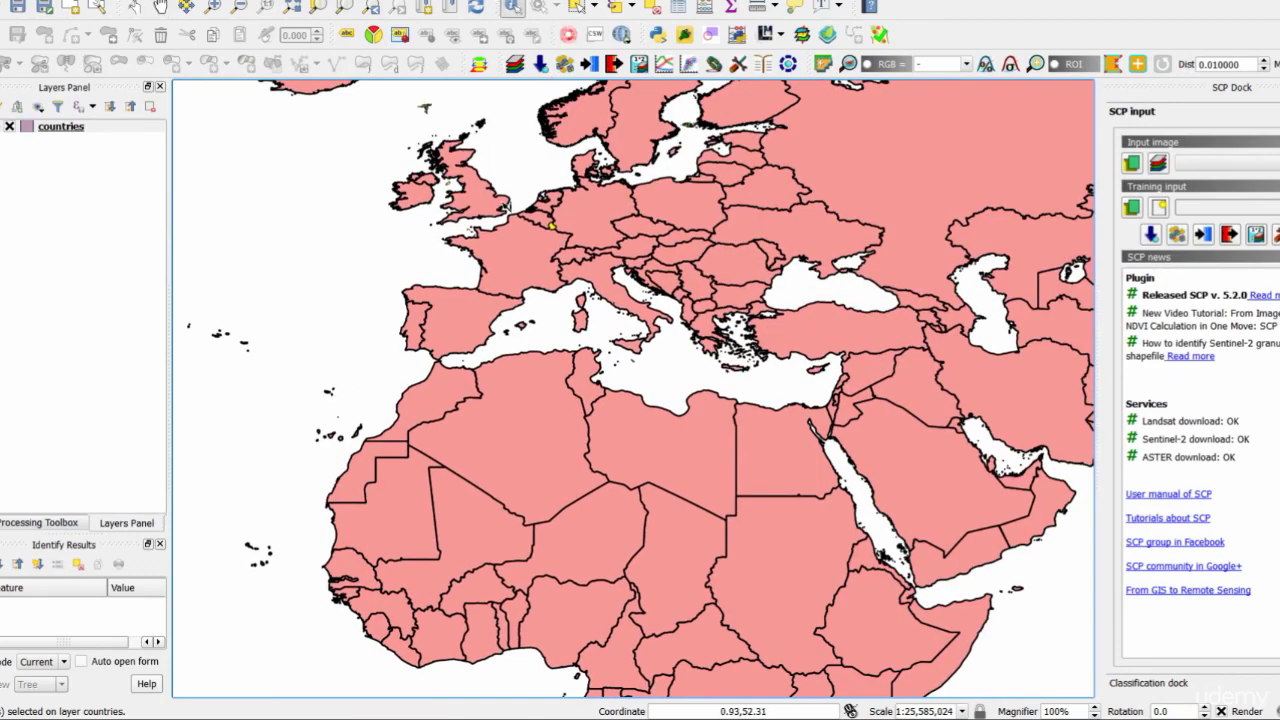
scroll(485, 203, "up", 2)
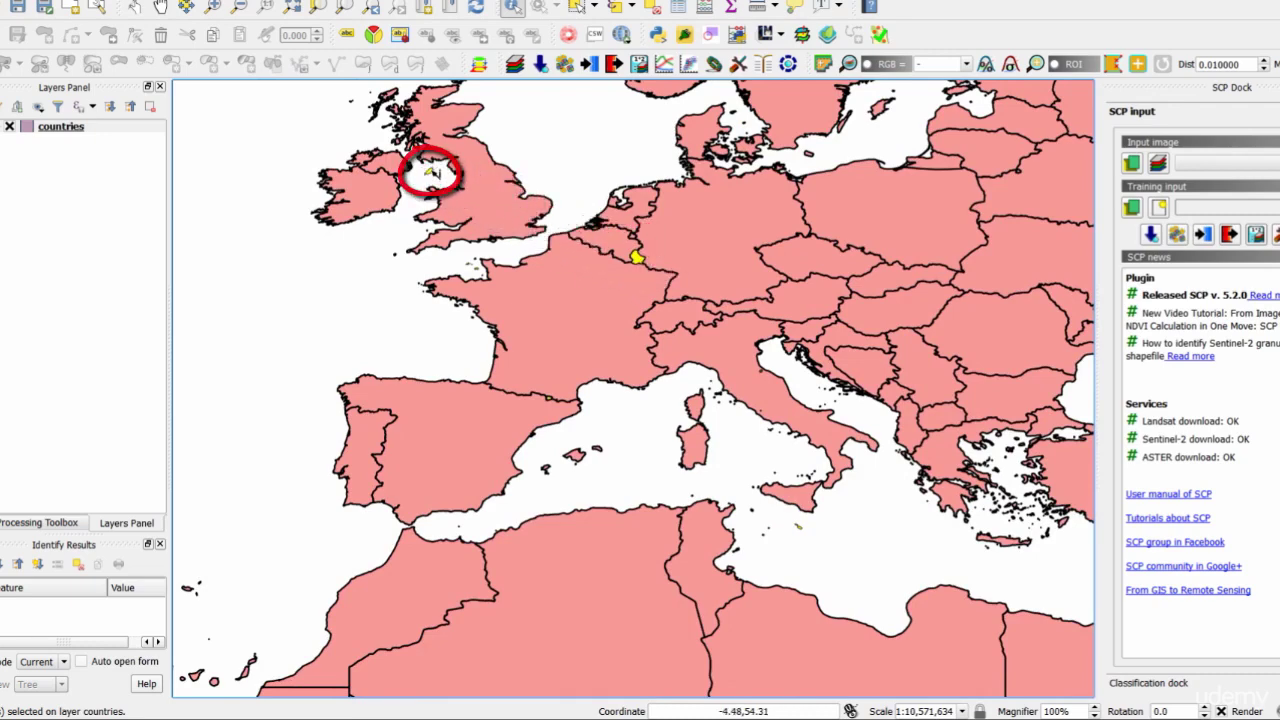
left_click(430, 172)
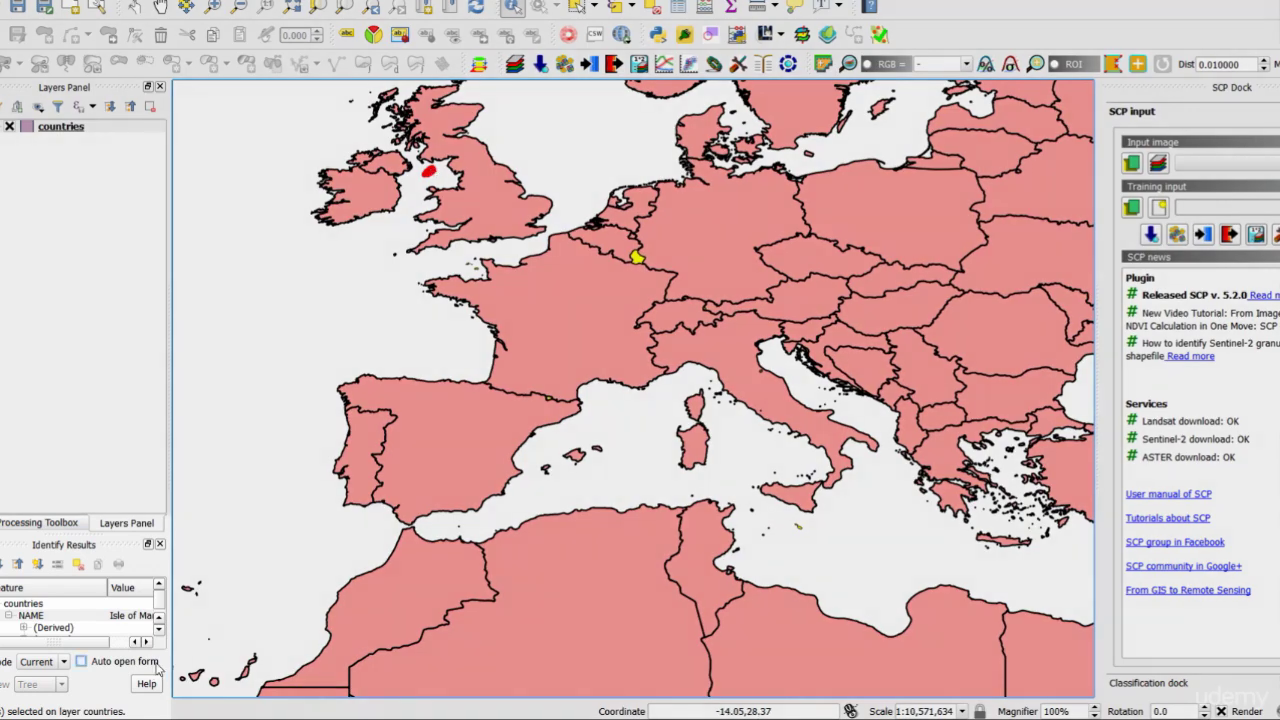